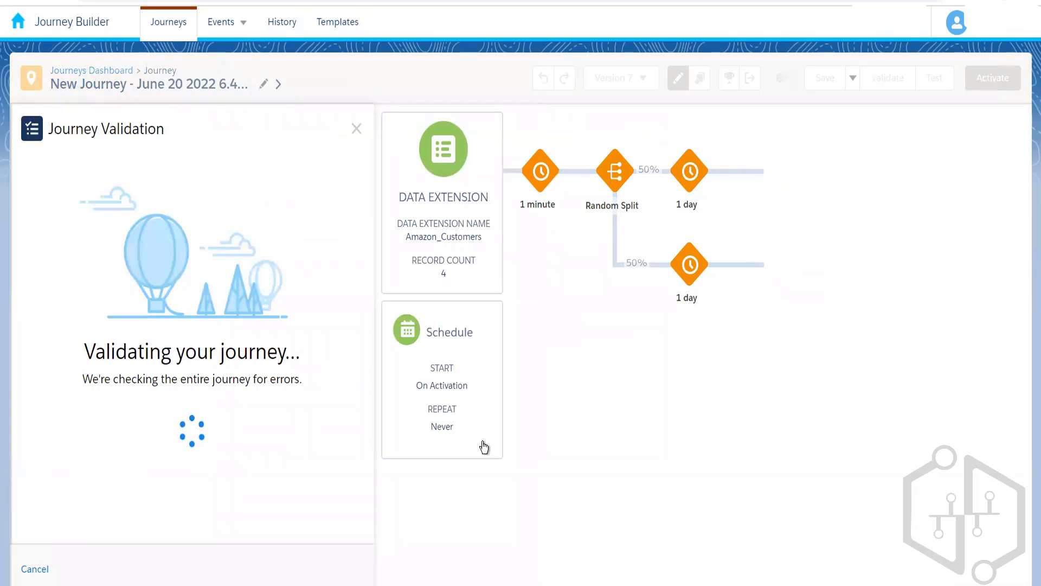
Step: Finish validating version 7 of the June 20 2022 6.40 PM journey, activate it and return to its canvas
left_click(248, 570)
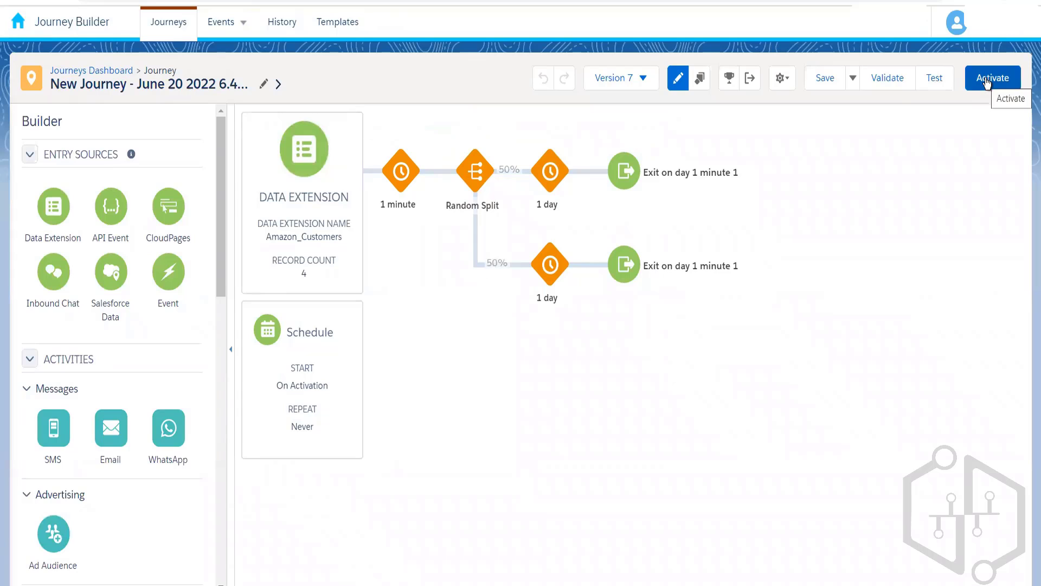
left_click(987, 79)
left_click(698, 324)
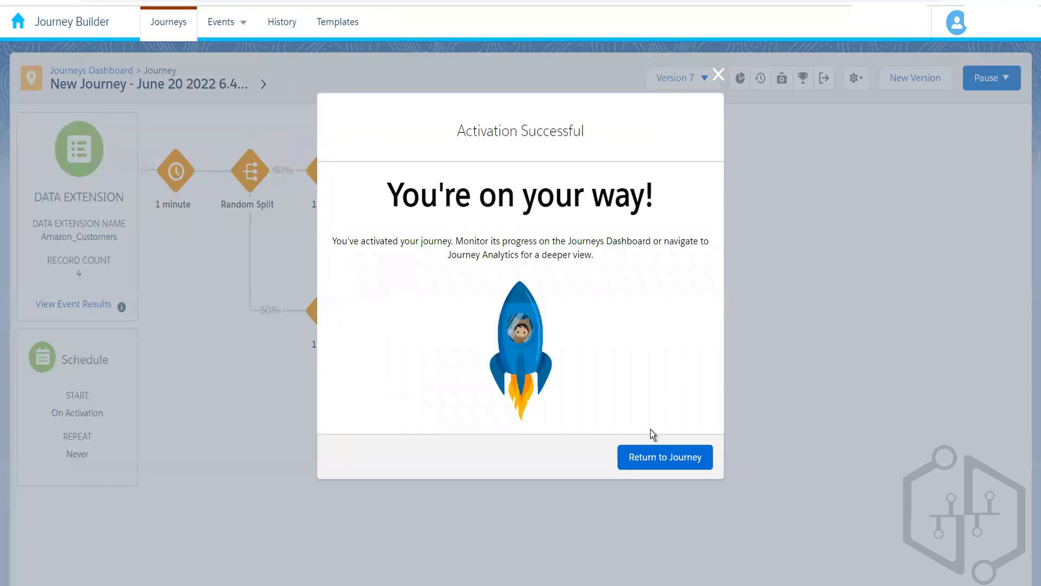
left_click(630, 460)
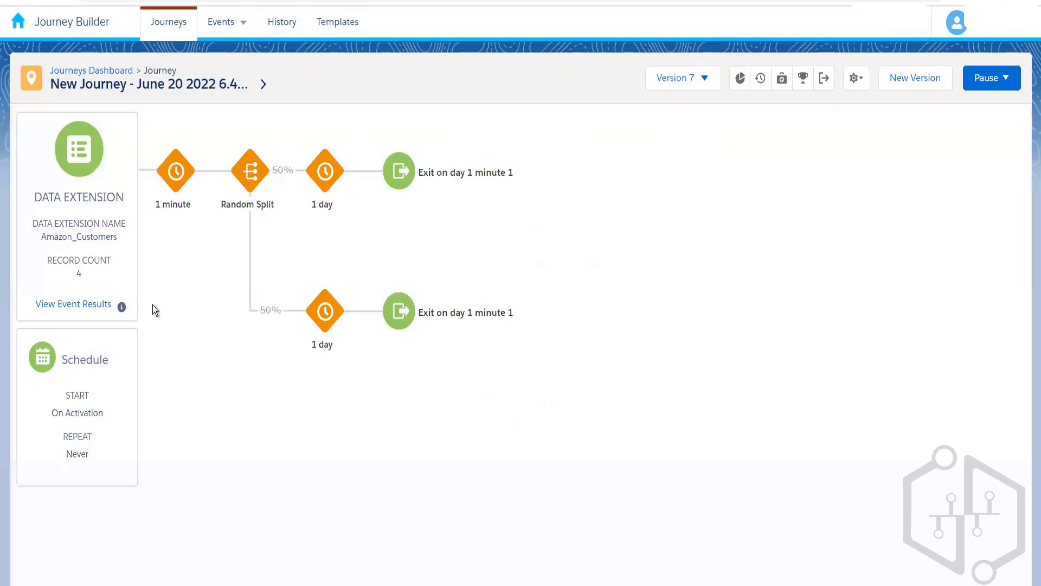
Step: Check the event results of the Amazon_Customers entry source and the journey's entry on the Journeys Dashboard
left_click(94, 305)
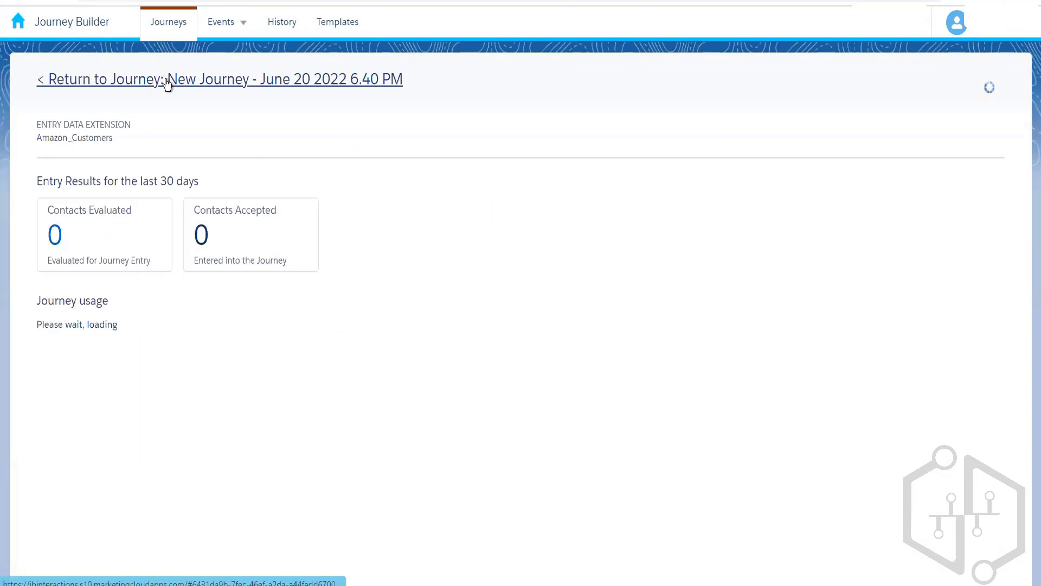
left_click(213, 87)
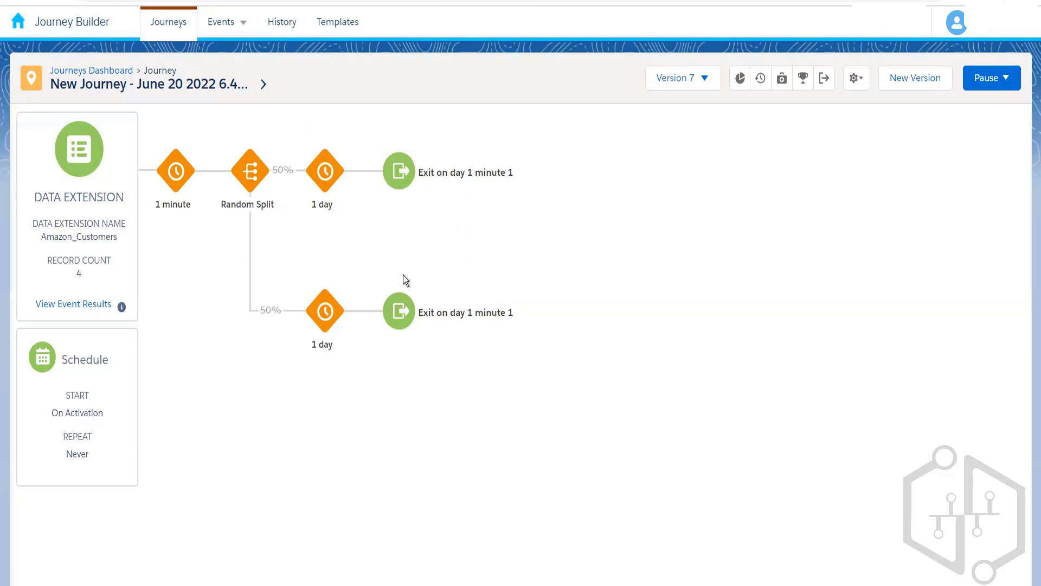
left_click(99, 75)
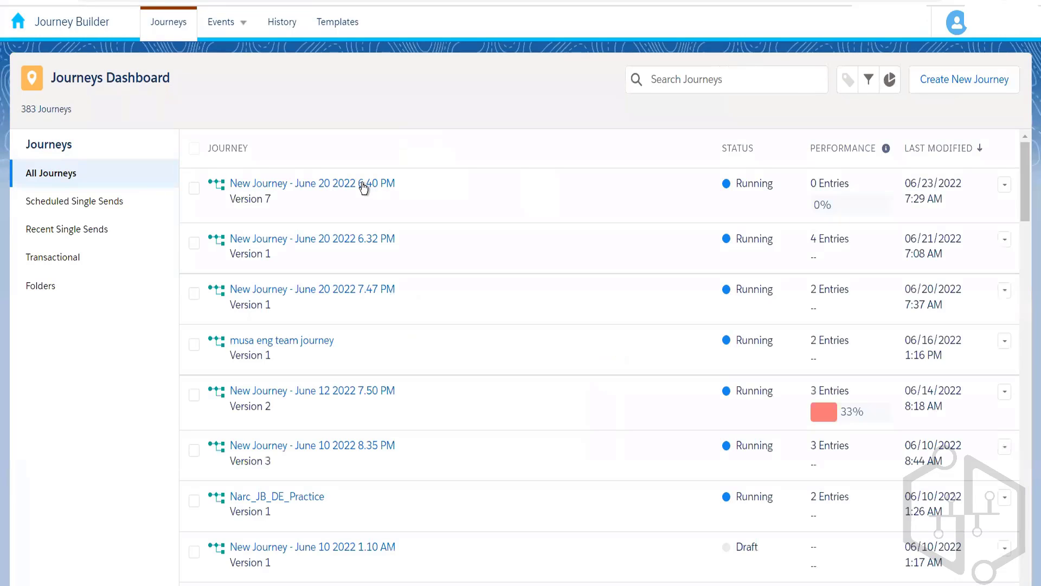
Step: Reopen New Journey - June 20 2022 6.40 PM and review its goal definition and exit criteria without changing them
left_click(361, 187)
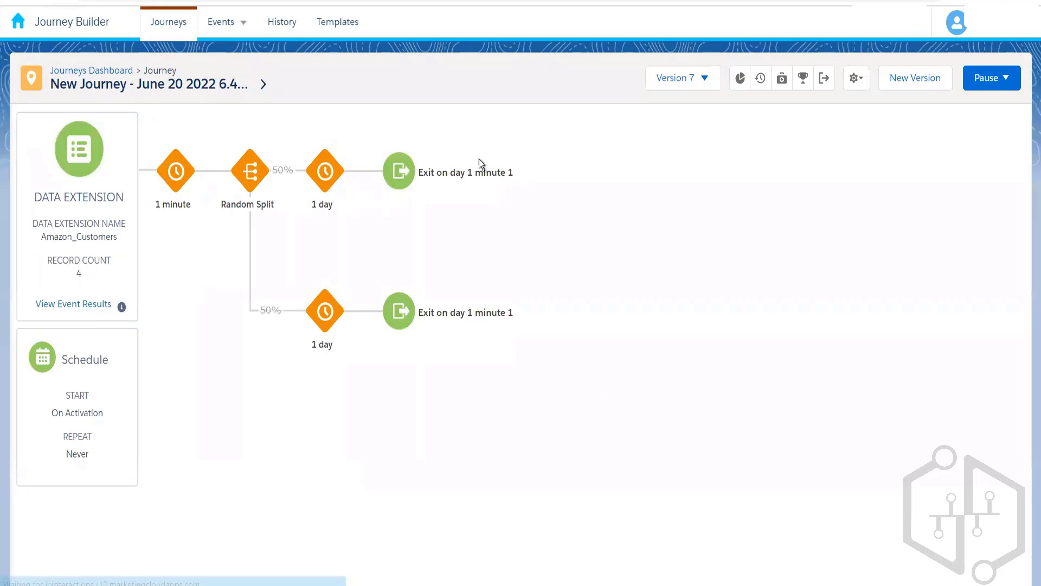
left_click(803, 81)
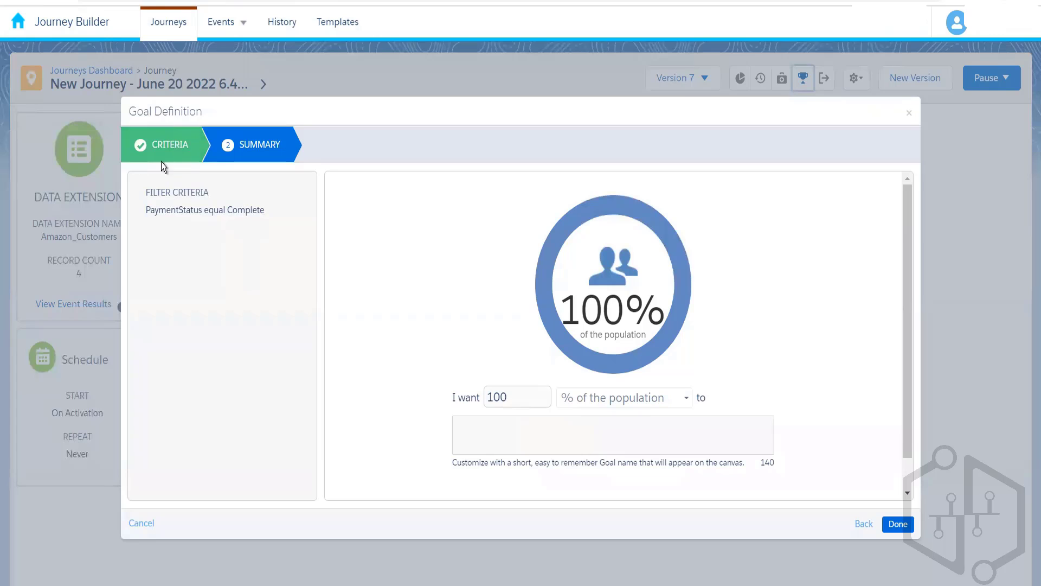
left_click(160, 147)
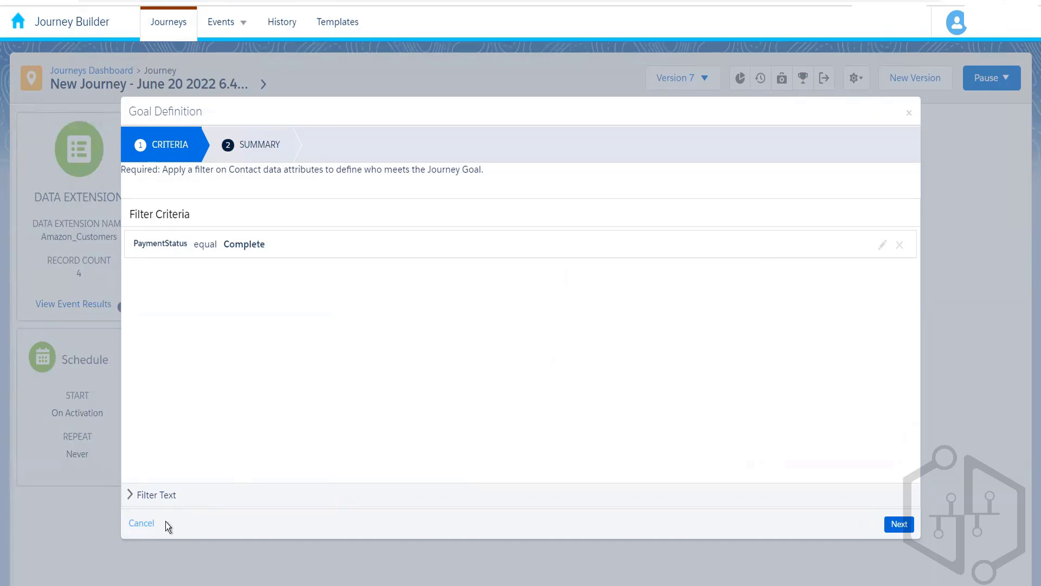
left_click(146, 523)
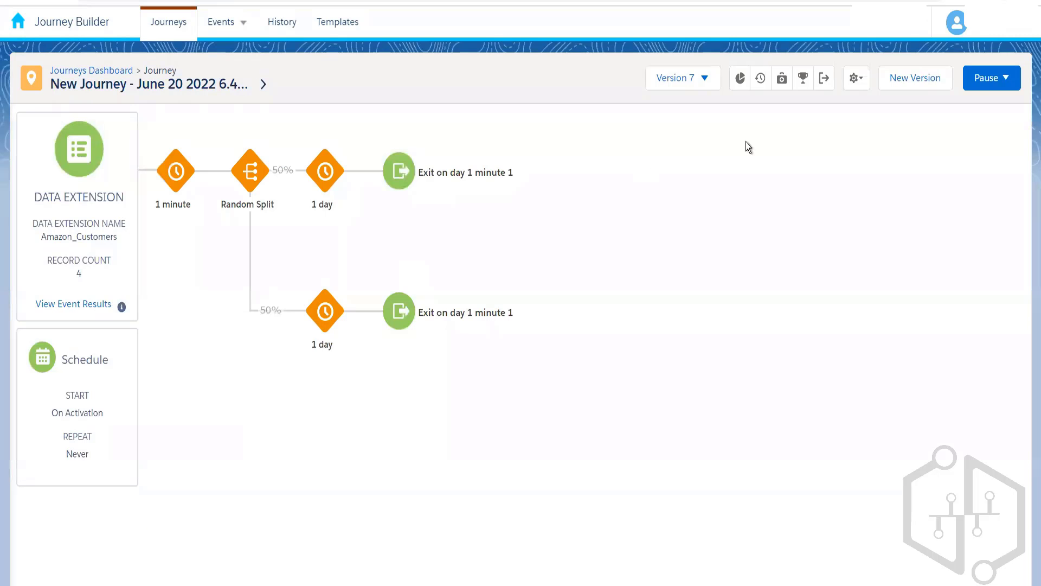
left_click(823, 80)
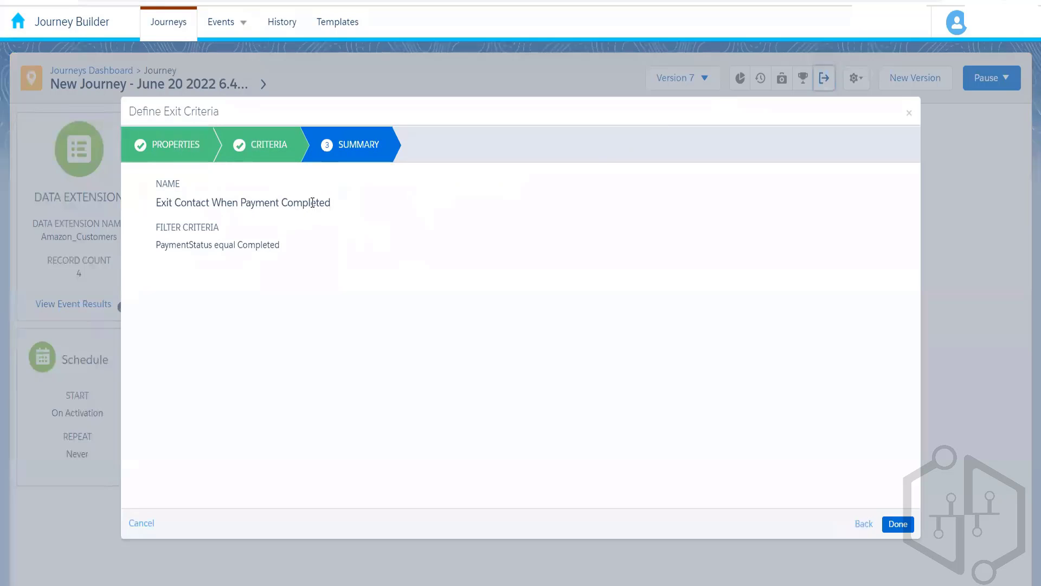
left_click(142, 524)
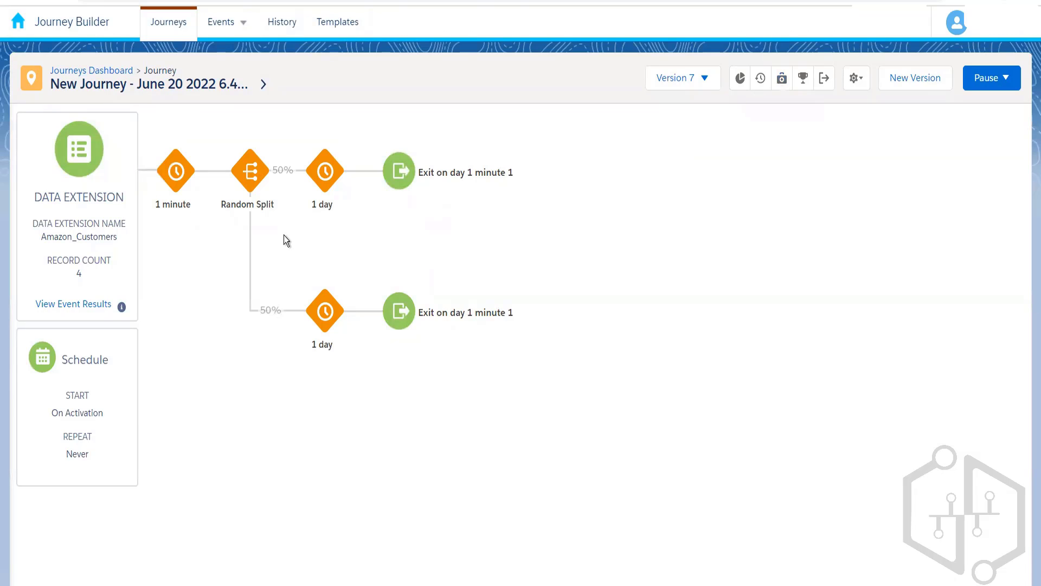
Step: Reopen the 6.40 PM journey from the Journeys Dashboard and recheck its entry event results
left_click(101, 71)
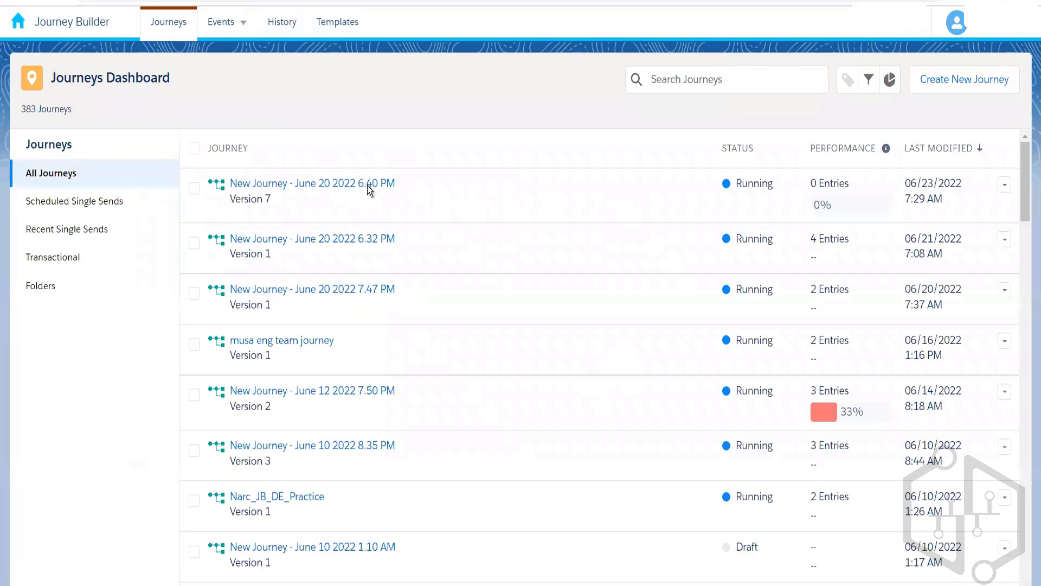
left_click(320, 189)
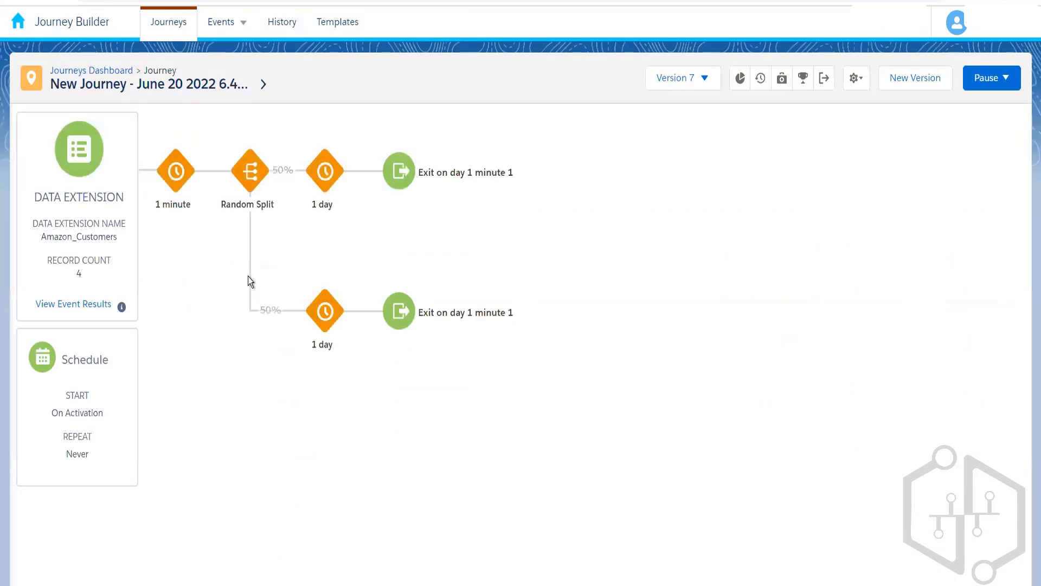
left_click(93, 305)
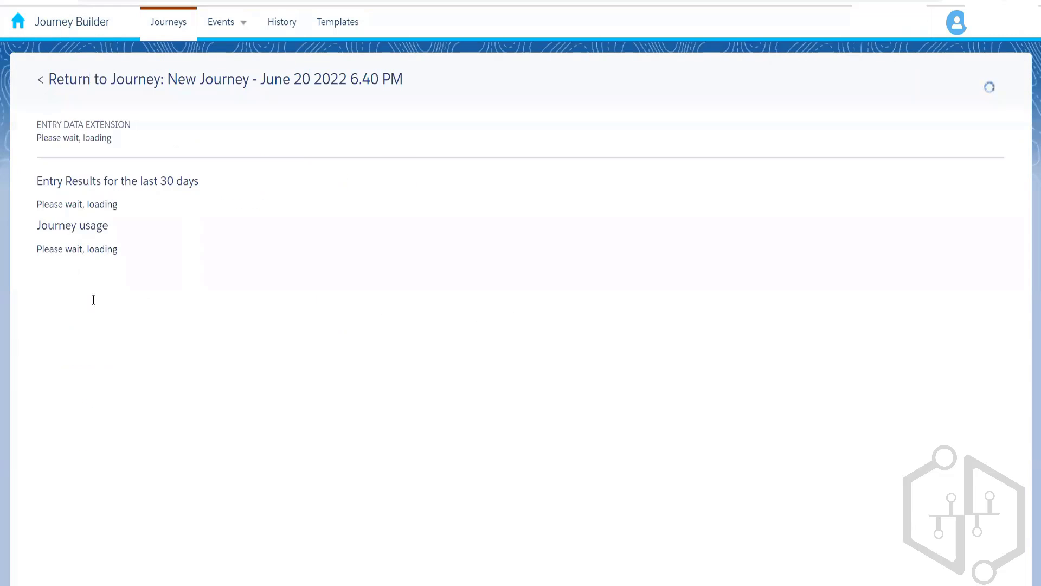
left_click(144, 80)
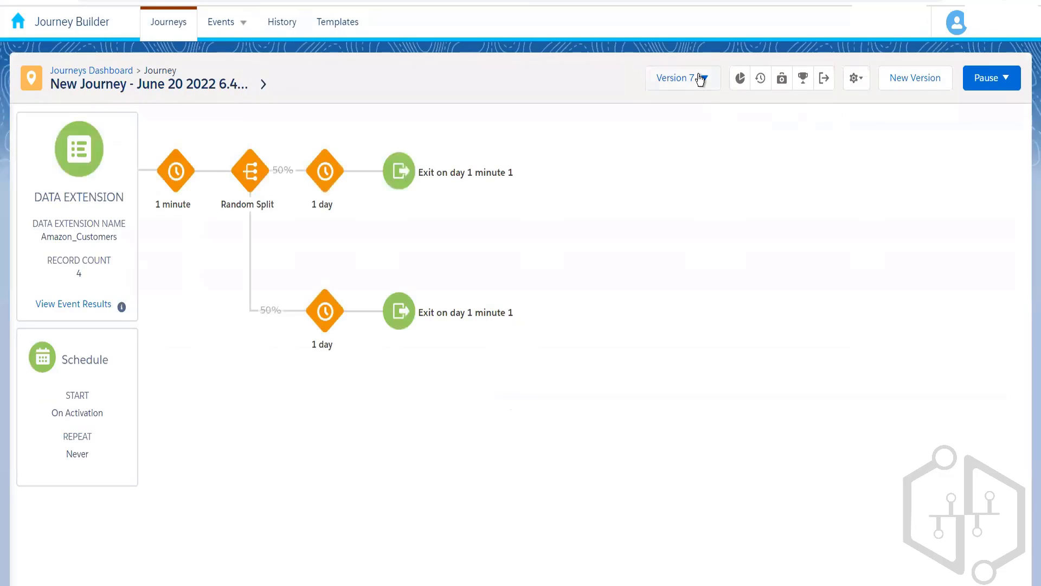
Step: Review the journey's version history and look at the Amazon_Customers event results once more
left_click(700, 79)
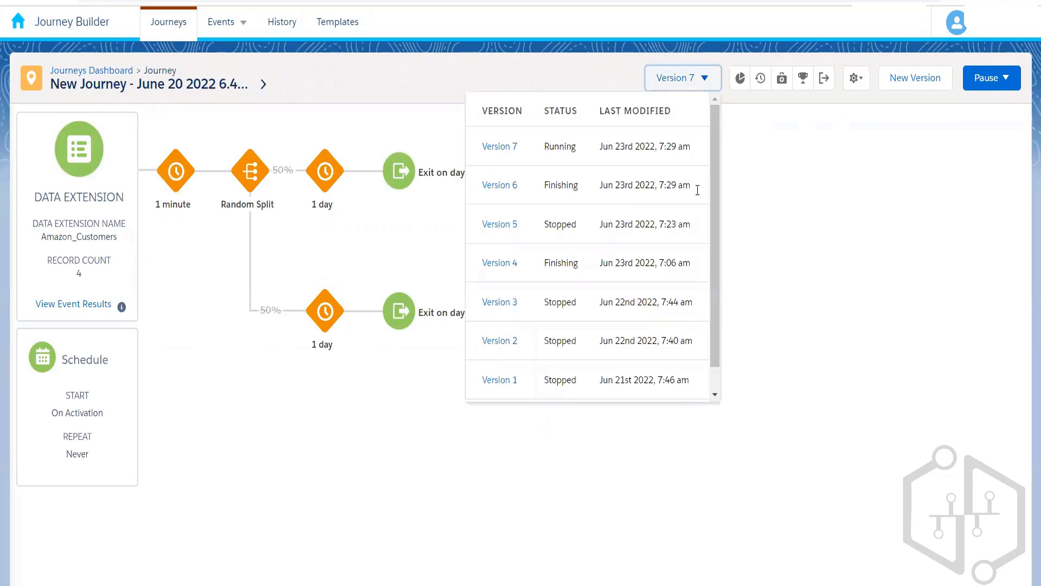
left_click(775, 207)
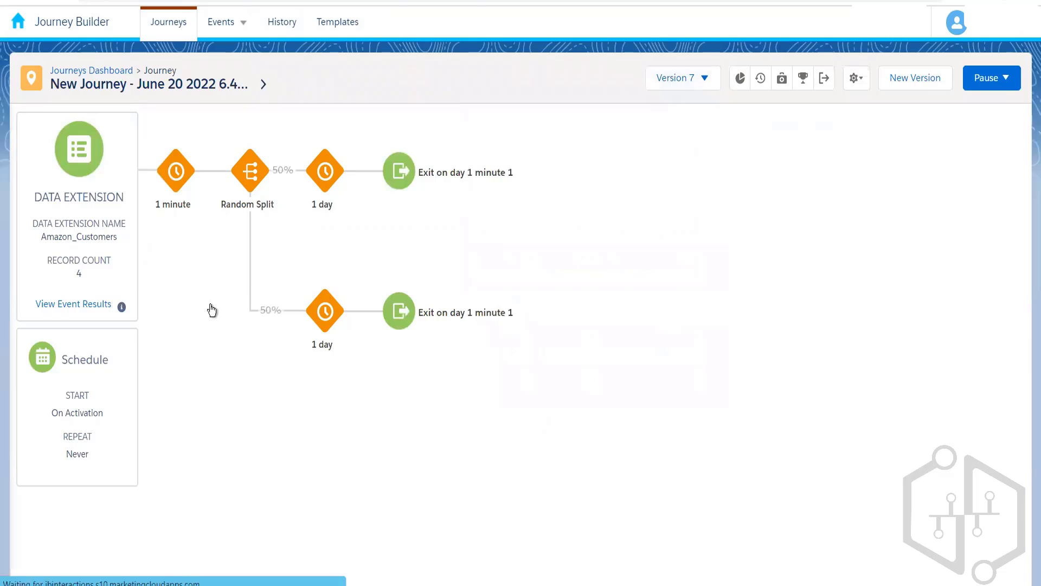
left_click(102, 305)
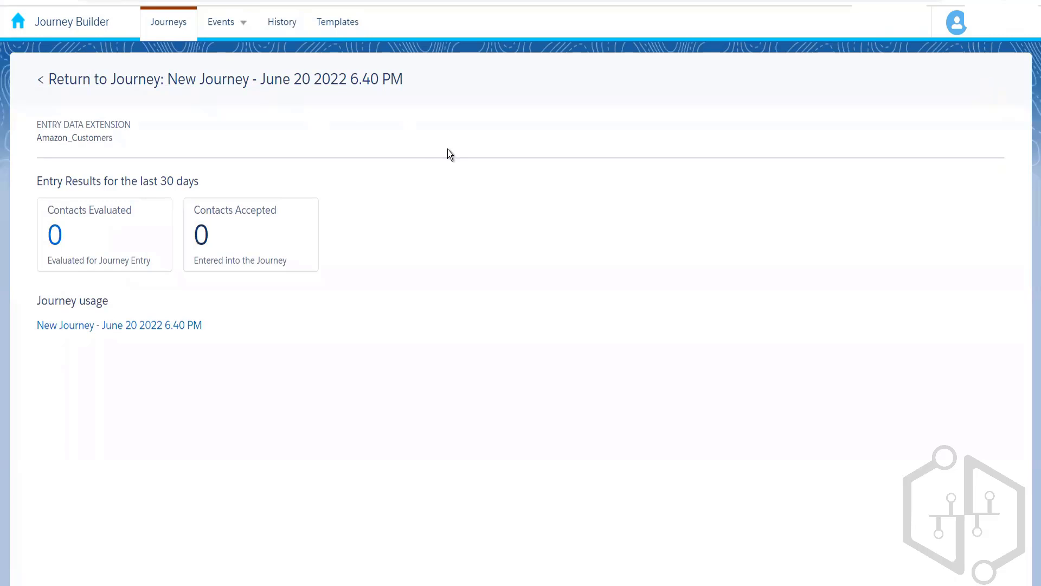
left_click(214, 89)
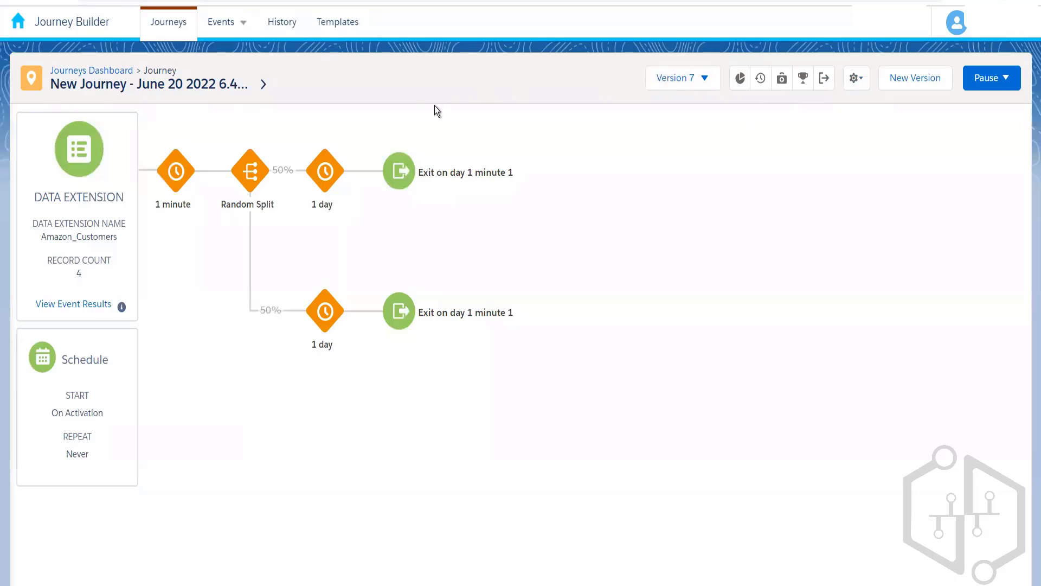
Step: Create a new Multi-Step Journey from the Journeys Dashboard
left_click(114, 71)
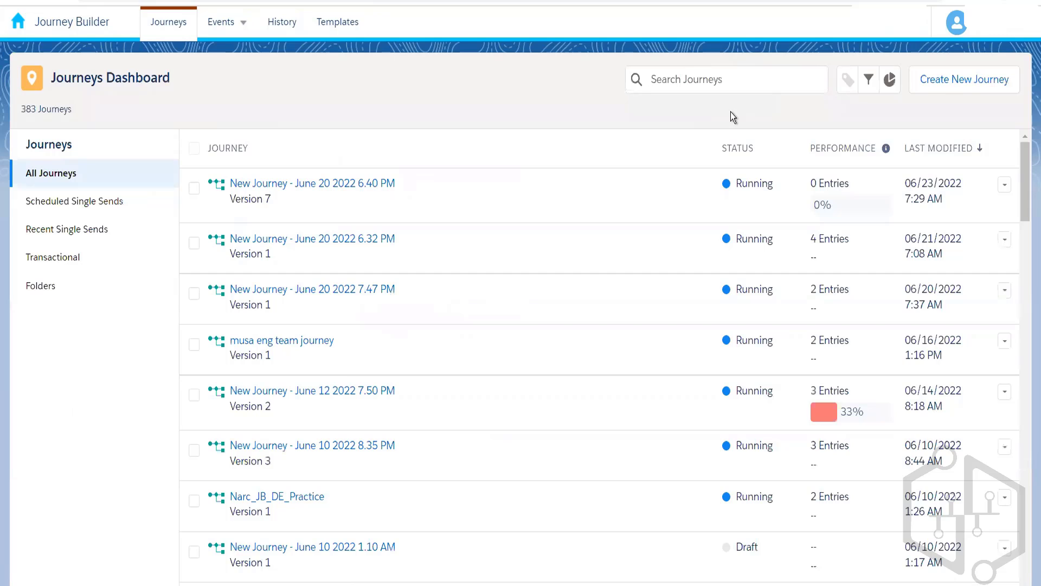
left_click(970, 90)
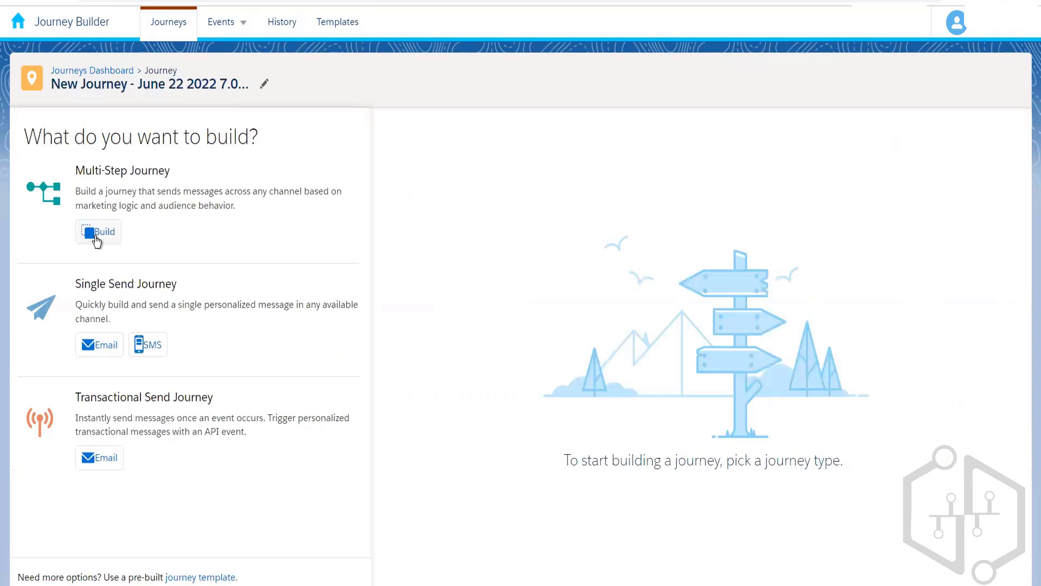
left_click(97, 232)
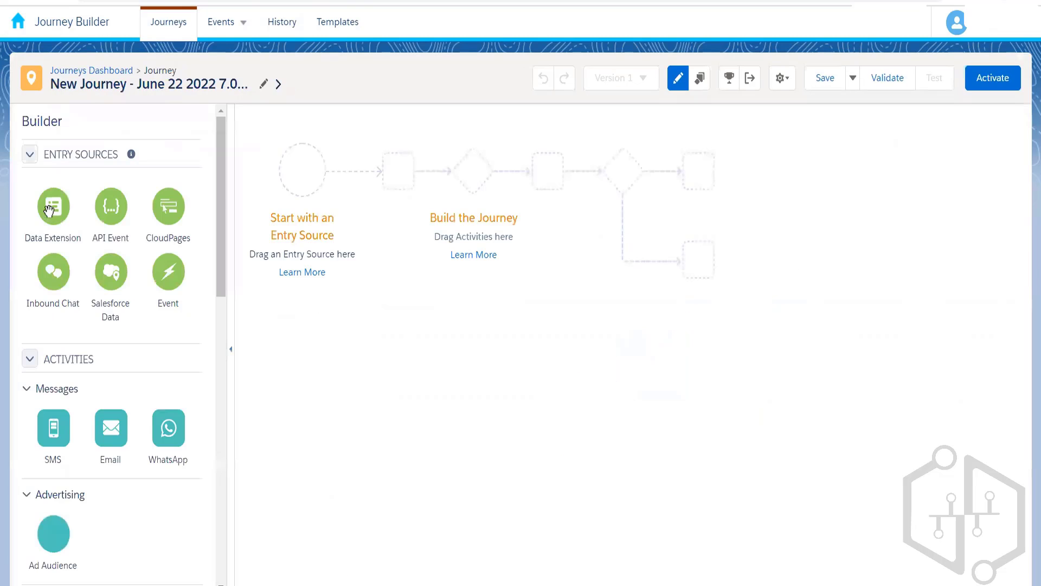
Step: Add a Data Extension entry source to the canvas and assign it Amazon_Customers from the folder starting with 004
left_click_drag(53, 206, 304, 181)
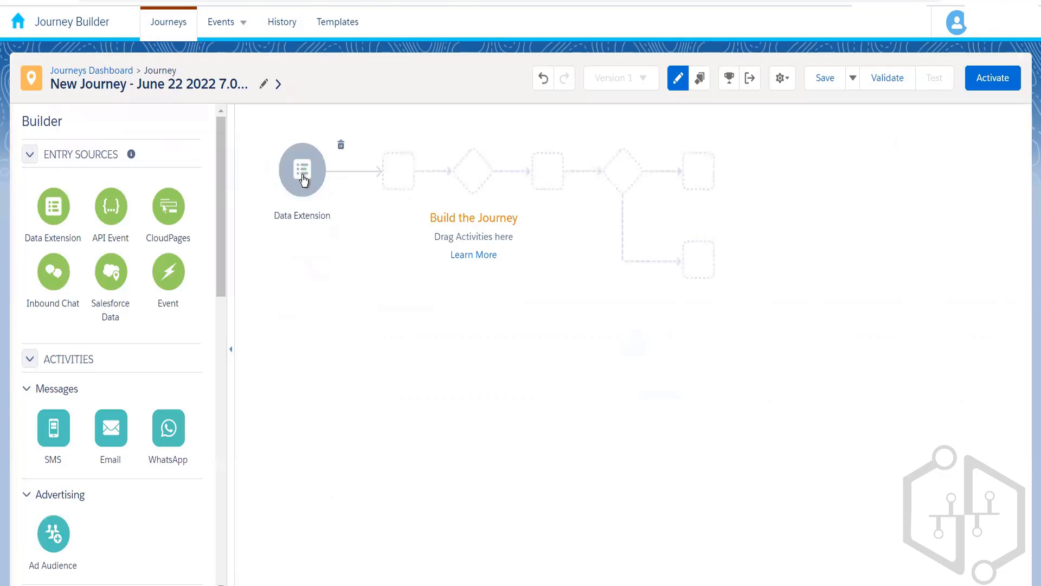
left_click(304, 180)
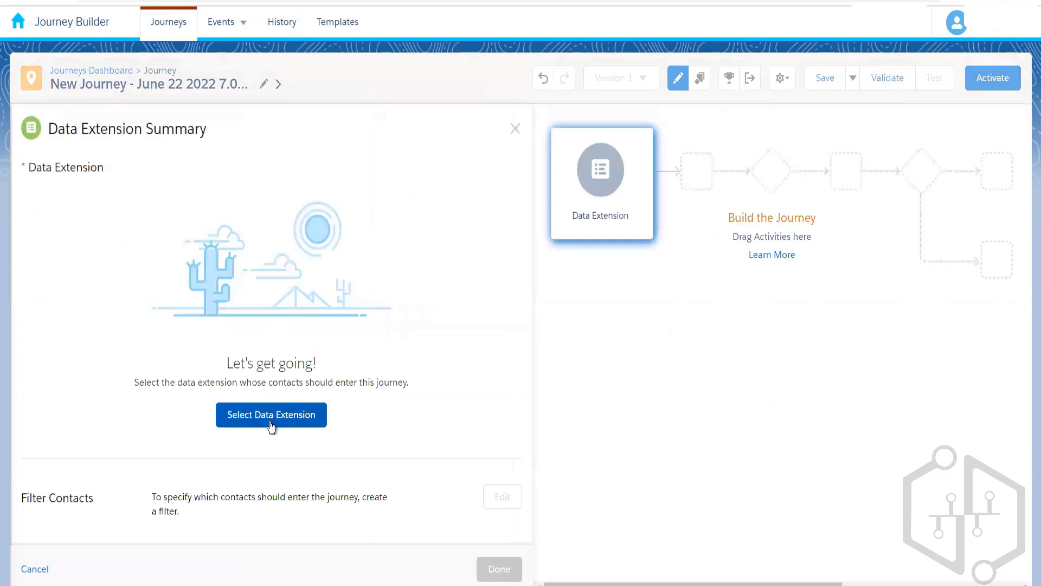
left_click(271, 424)
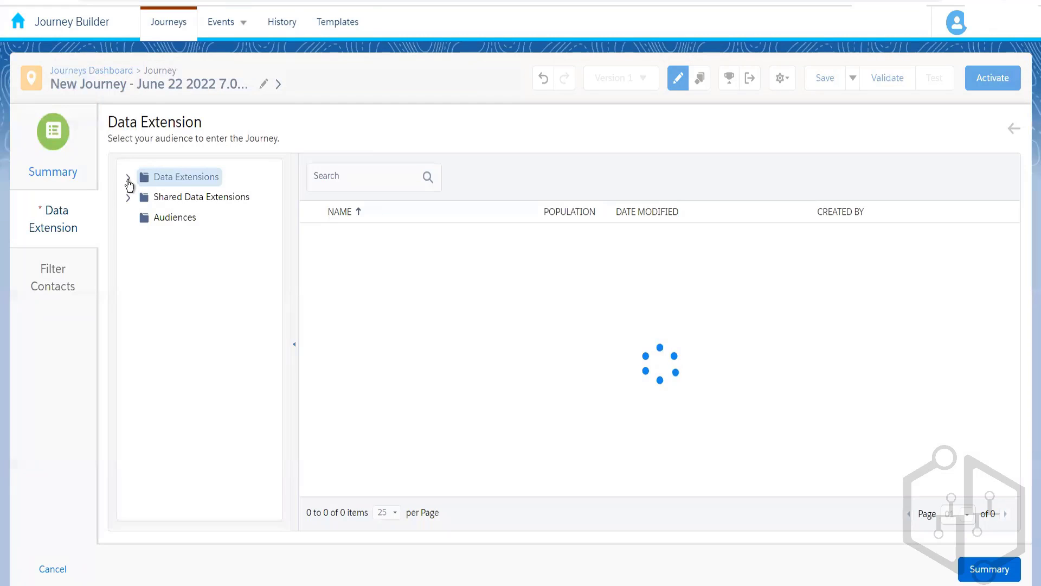
left_click(129, 178)
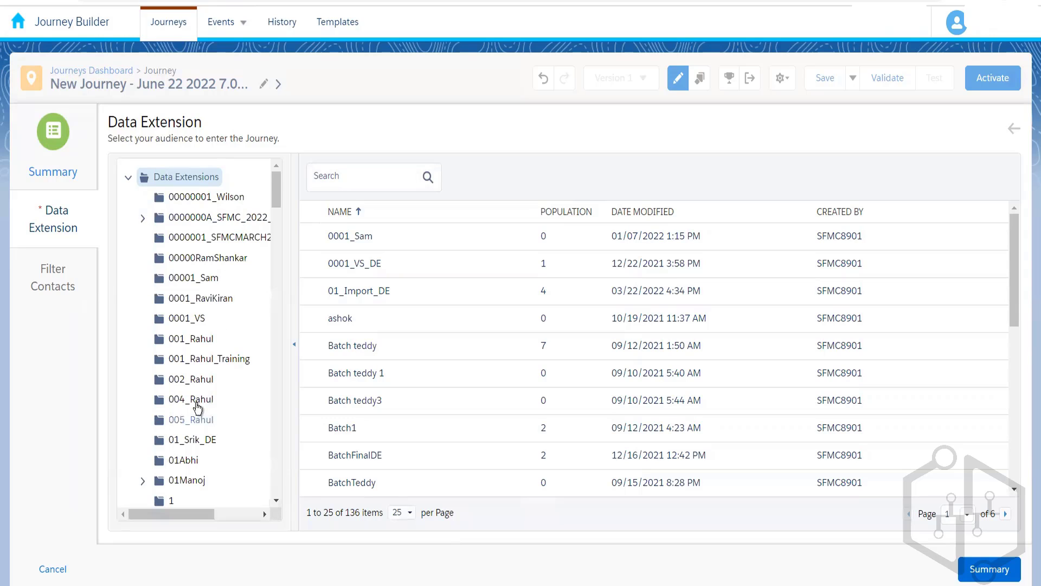
left_click(198, 402)
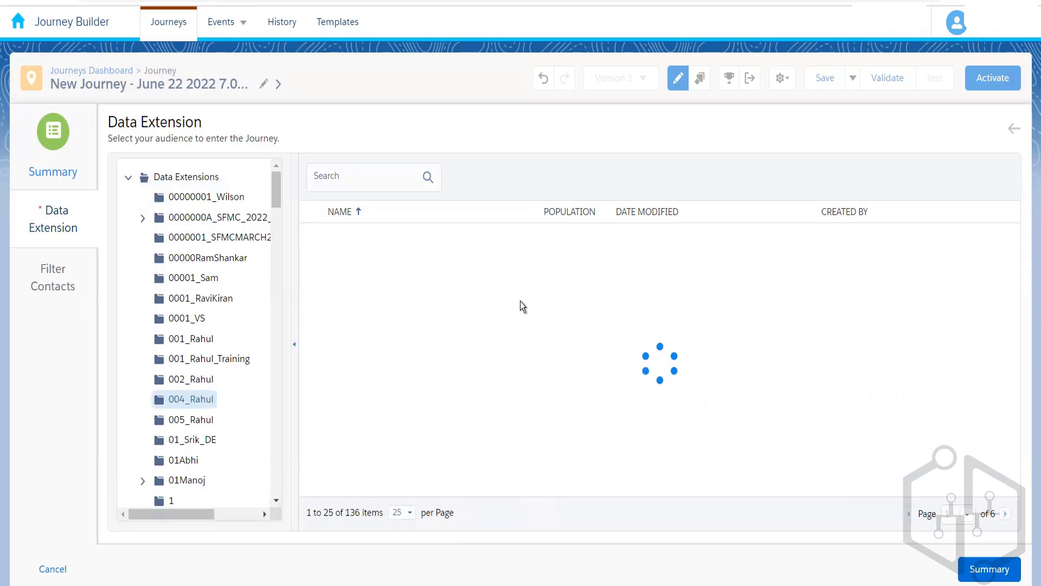
left_click(493, 237)
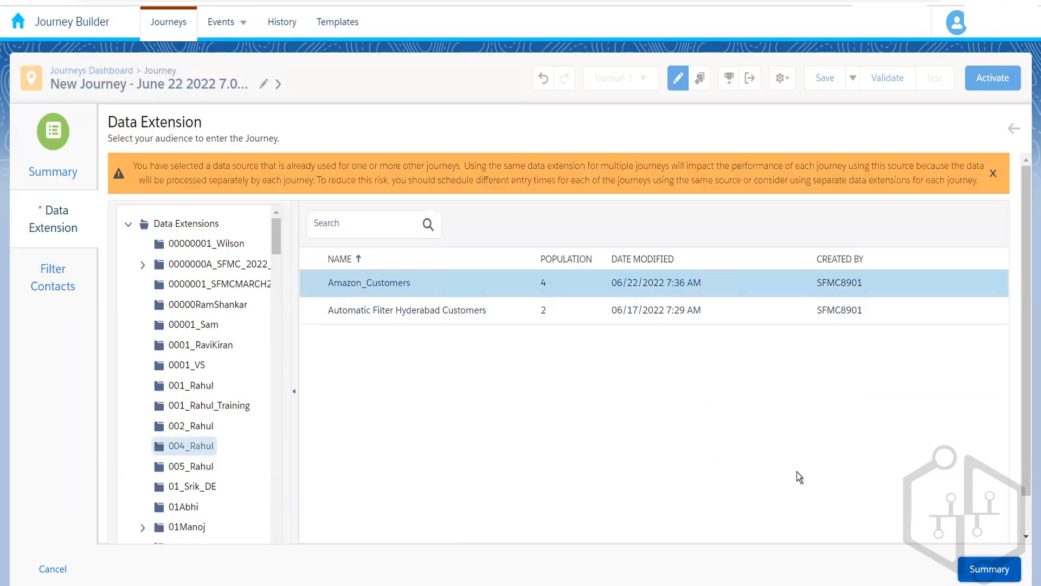
left_click(987, 574)
left_click(490, 569)
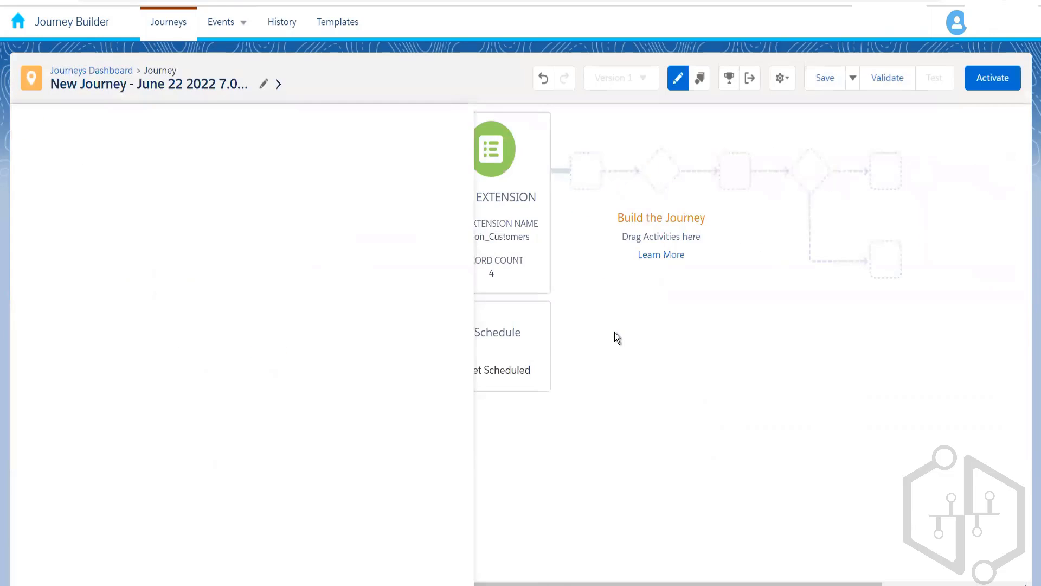
Step: Schedule the journey to run once, starting on activation
left_click(600, 347)
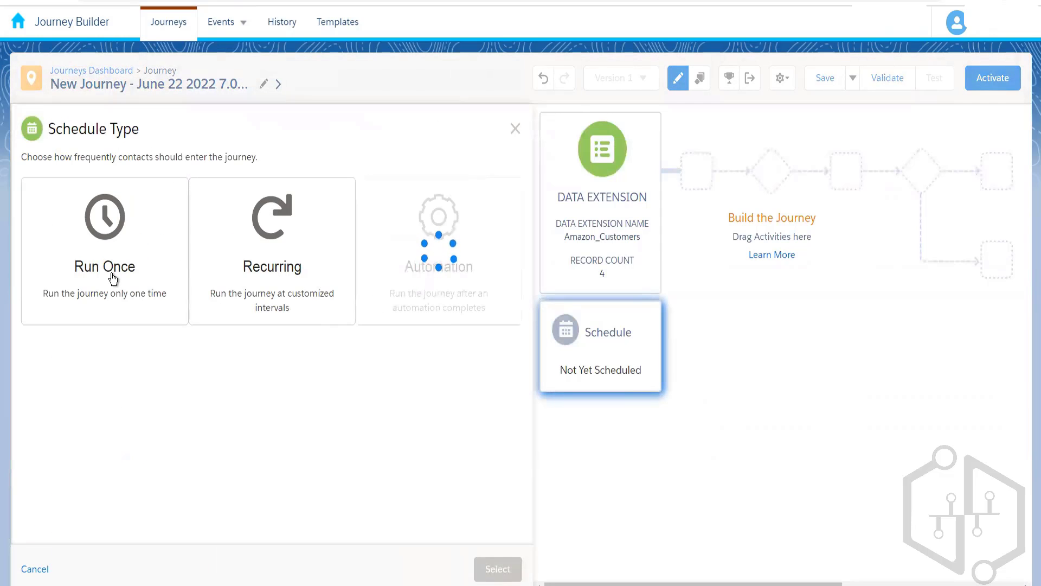
left_click(113, 279)
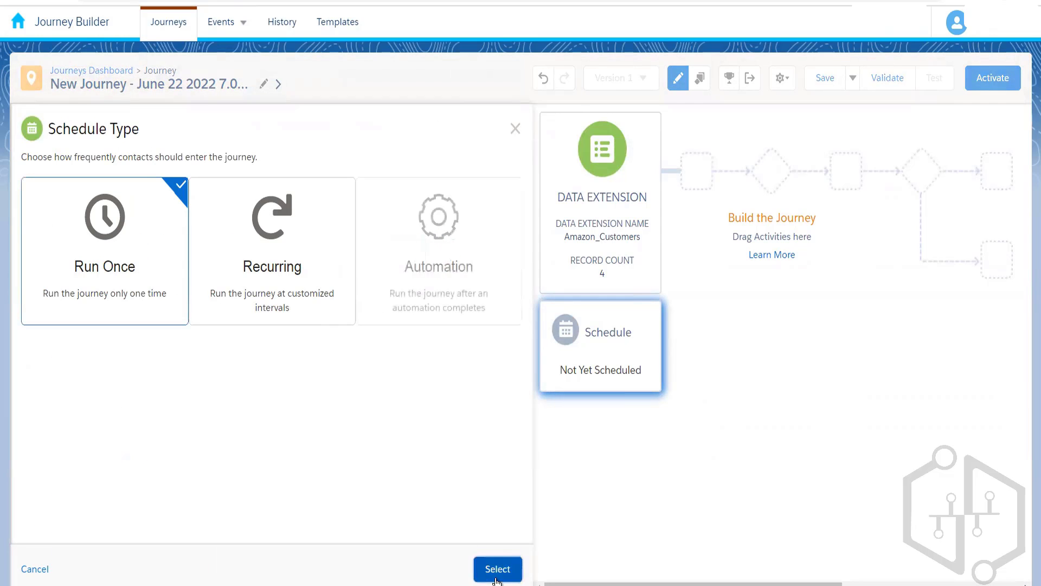
left_click(496, 578)
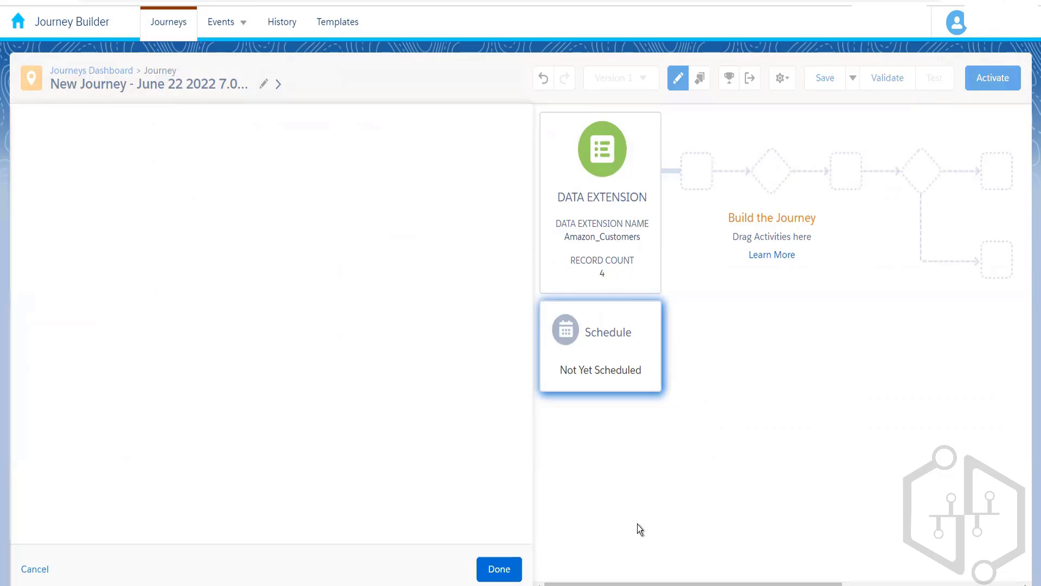
left_click(507, 570)
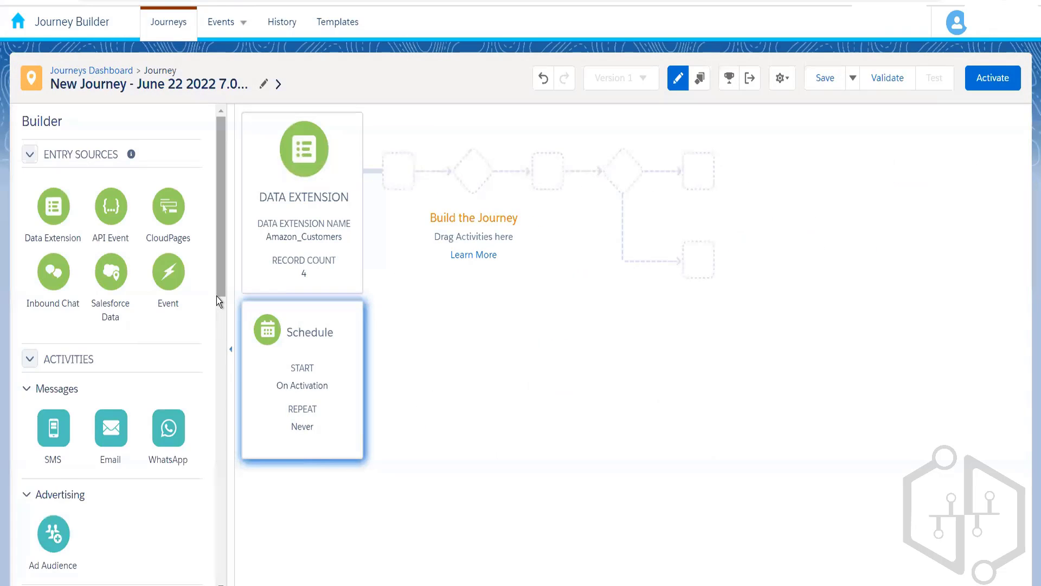
Step: Add a Random Split to the journey canvas and place a Wait By Duration of 1 minute before it
left_click_drag(217, 296, 236, 463)
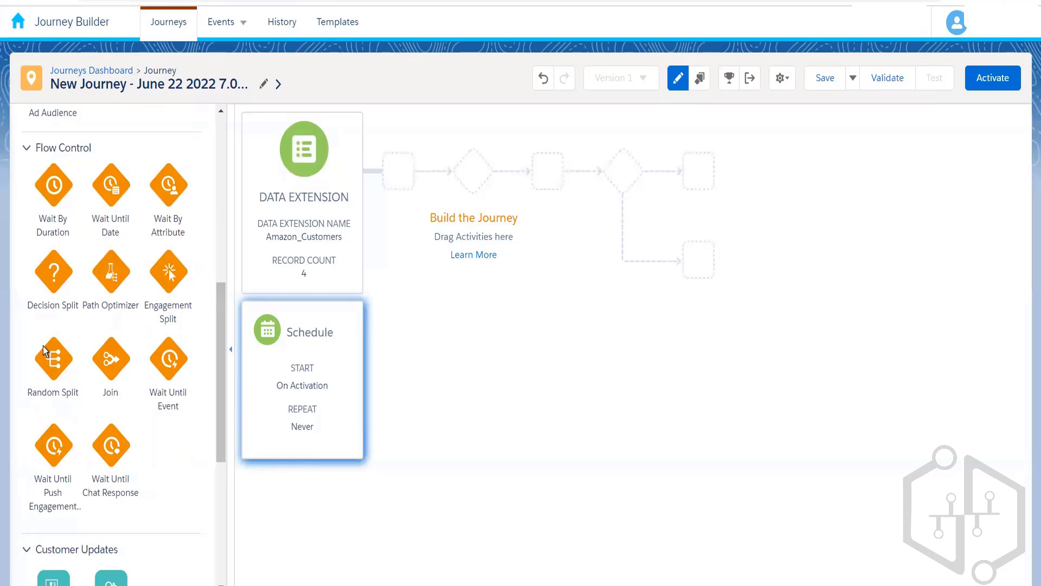
left_click_drag(45, 350, 378, 182)
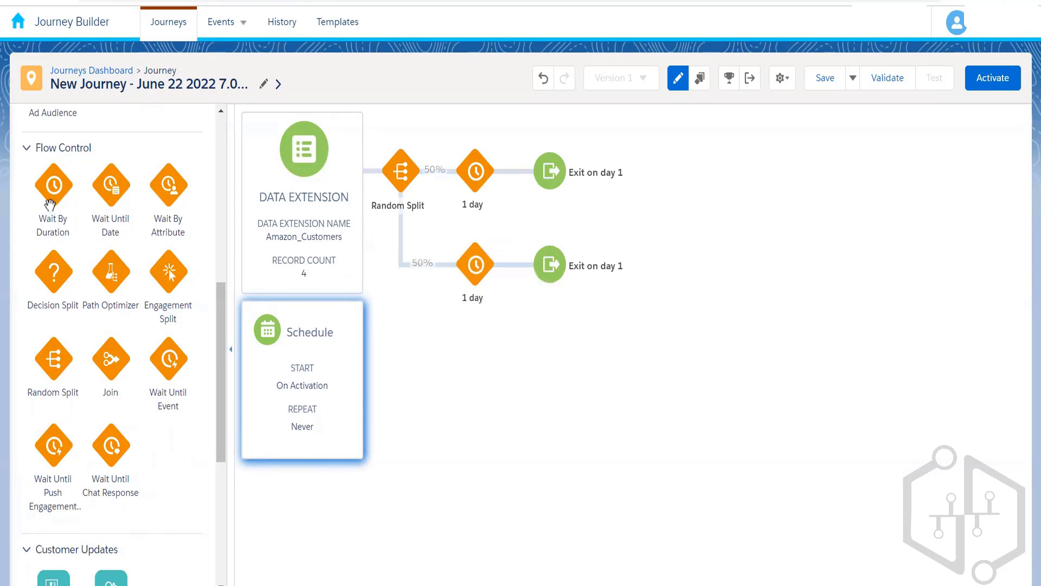
left_click_drag(50, 204, 386, 174)
left_click(400, 176)
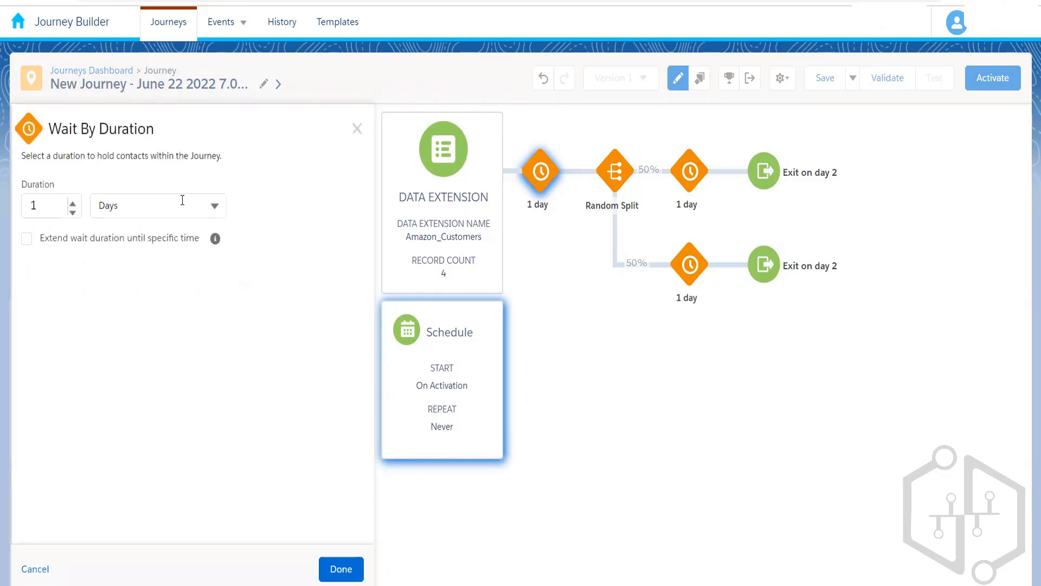
left_click(134, 206)
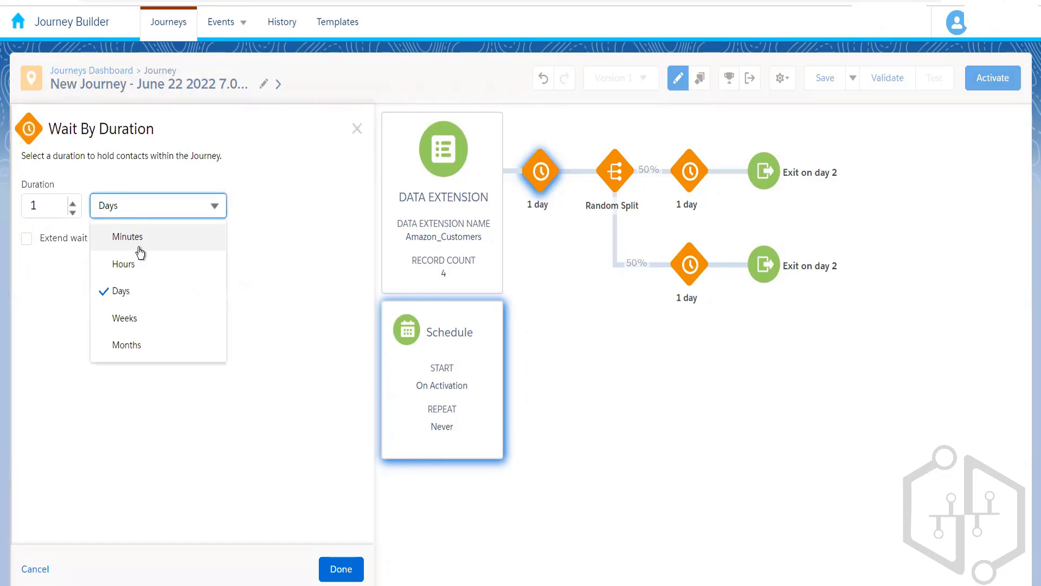
left_click(139, 245)
left_click(340, 569)
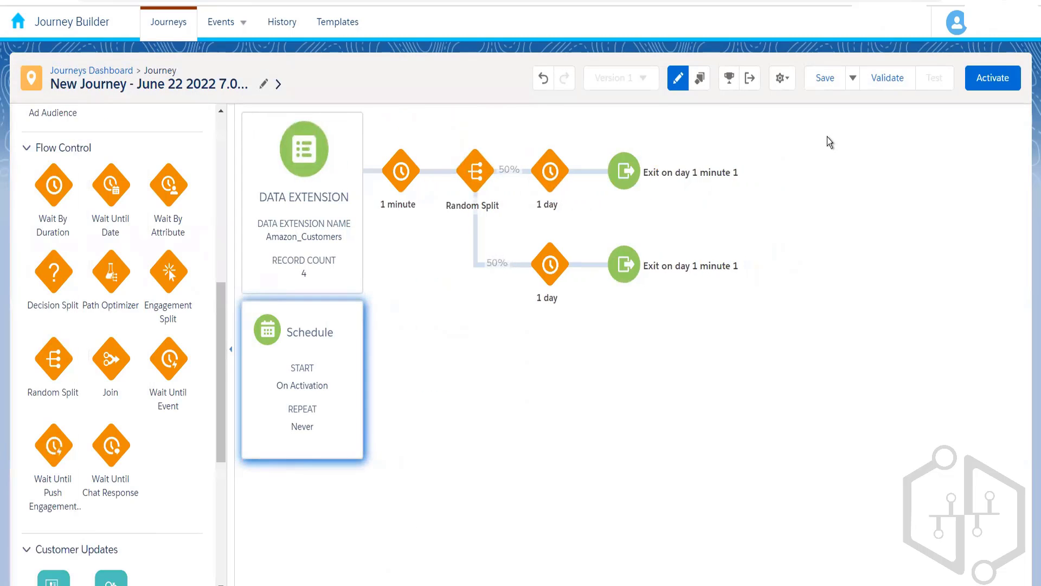
Step: Start defining the journey goal with the PaymentStatus attribute from Amazon_Customers in the Amazon Customer Data Model
left_click(730, 79)
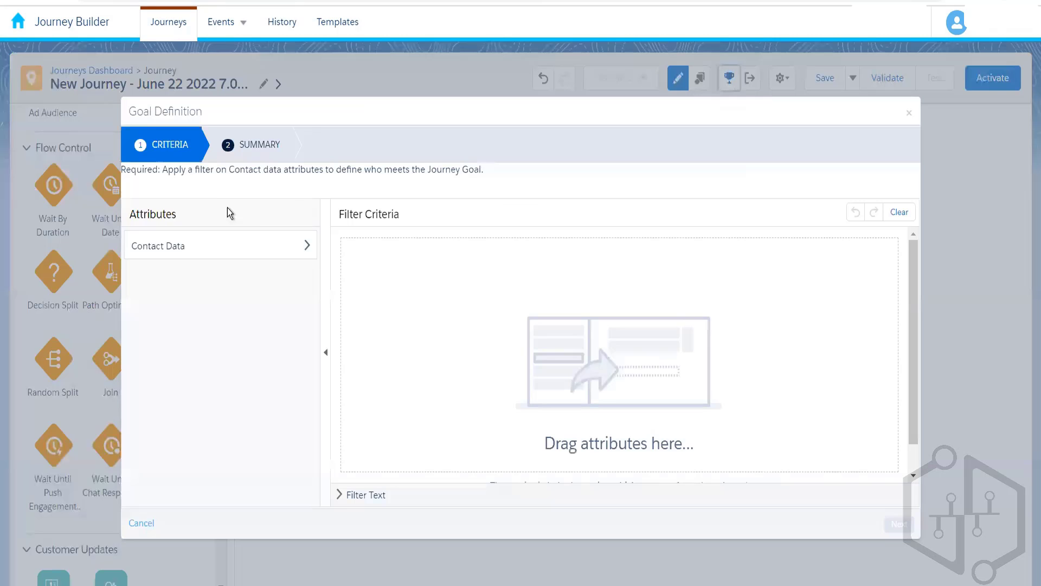
left_click(226, 245)
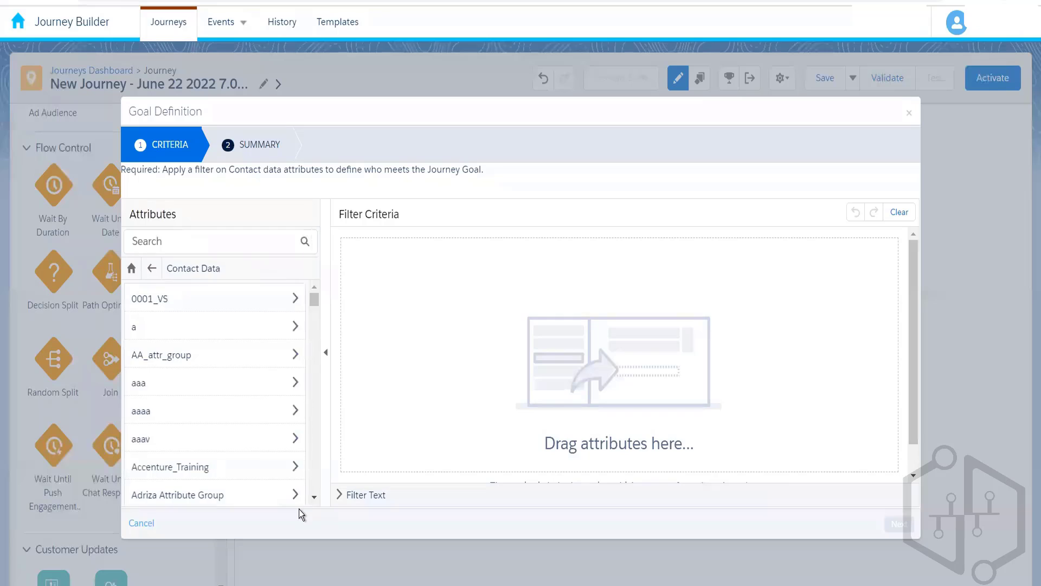
left_click_drag(308, 499, 310, 498)
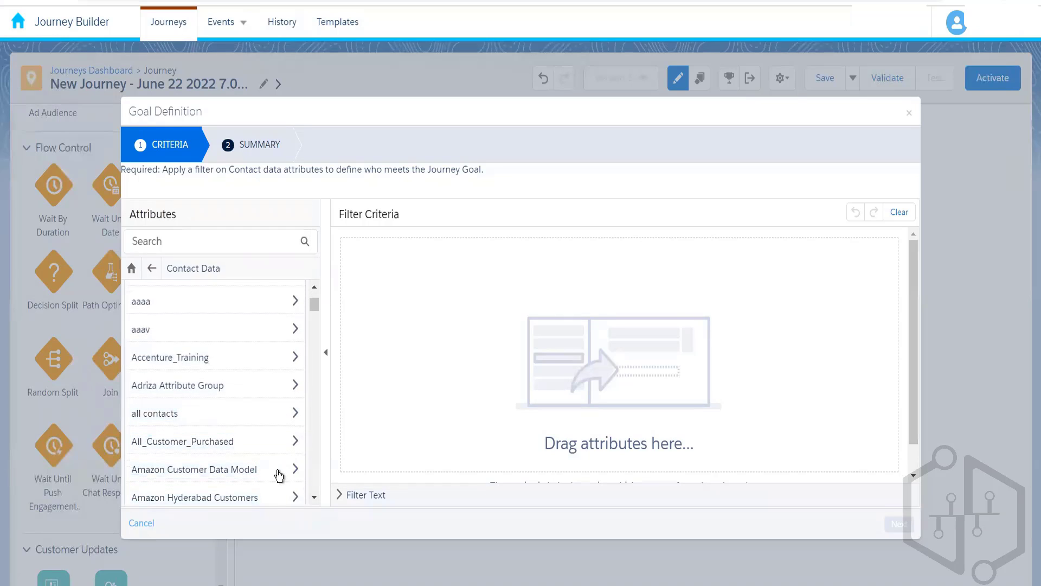
left_click(276, 470)
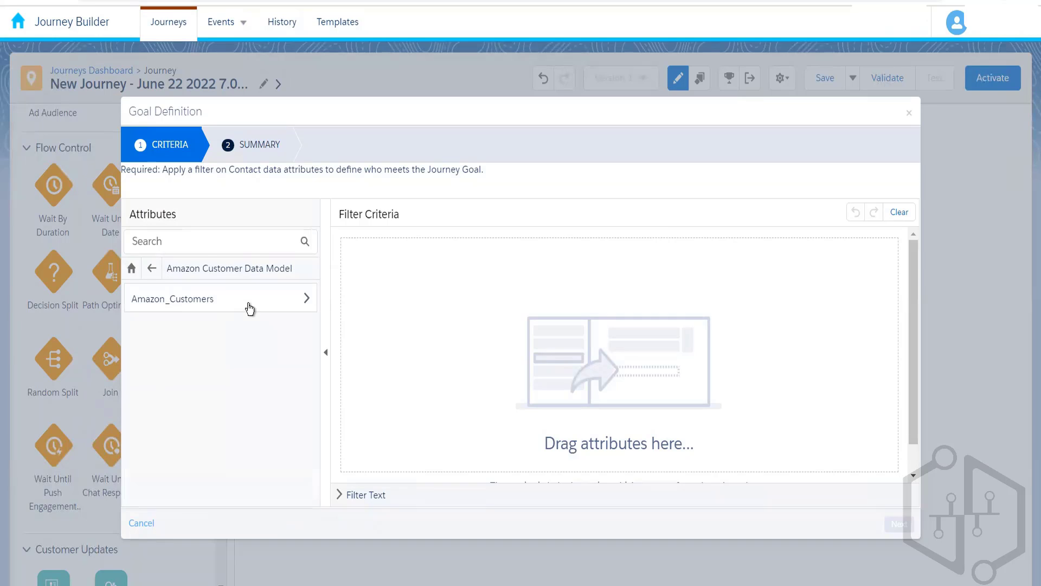
left_click(249, 309)
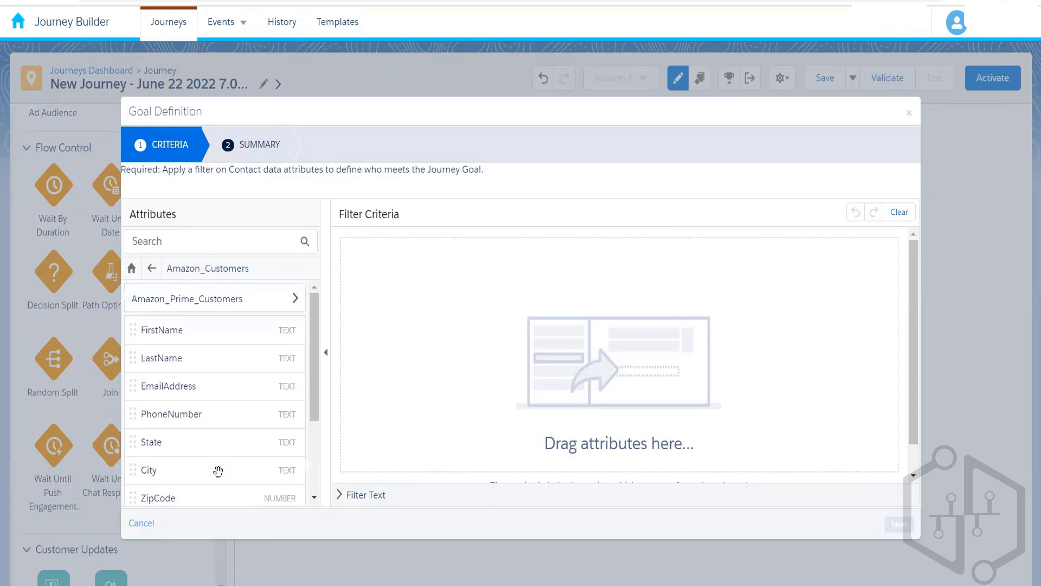
scroll(309, 444, "down", 3)
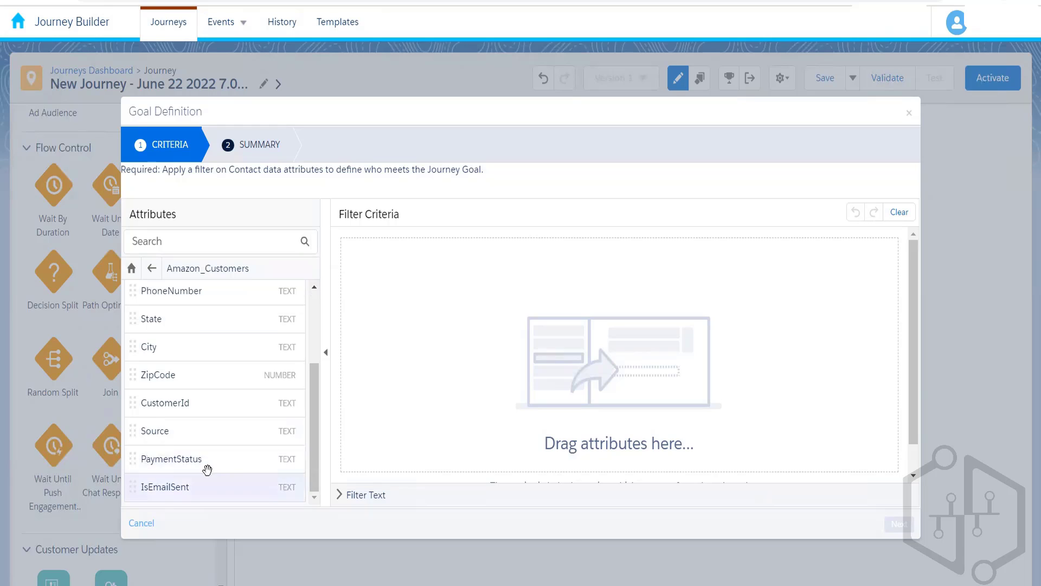
left_click_drag(178, 459, 529, 299)
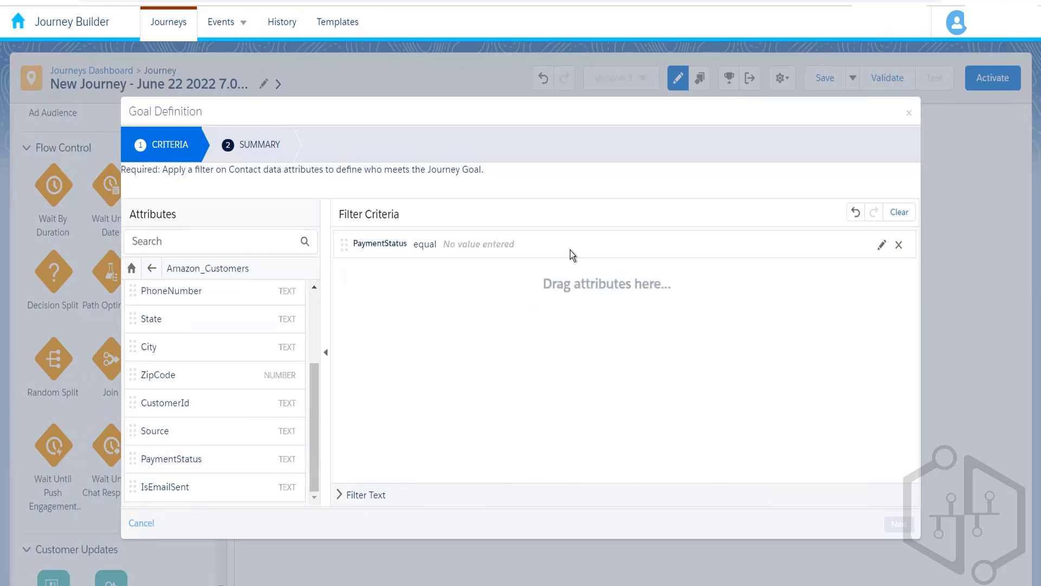
Step: Set the goal's PaymentStatus filter to equal Completed and finish the goal definition
left_click(572, 255)
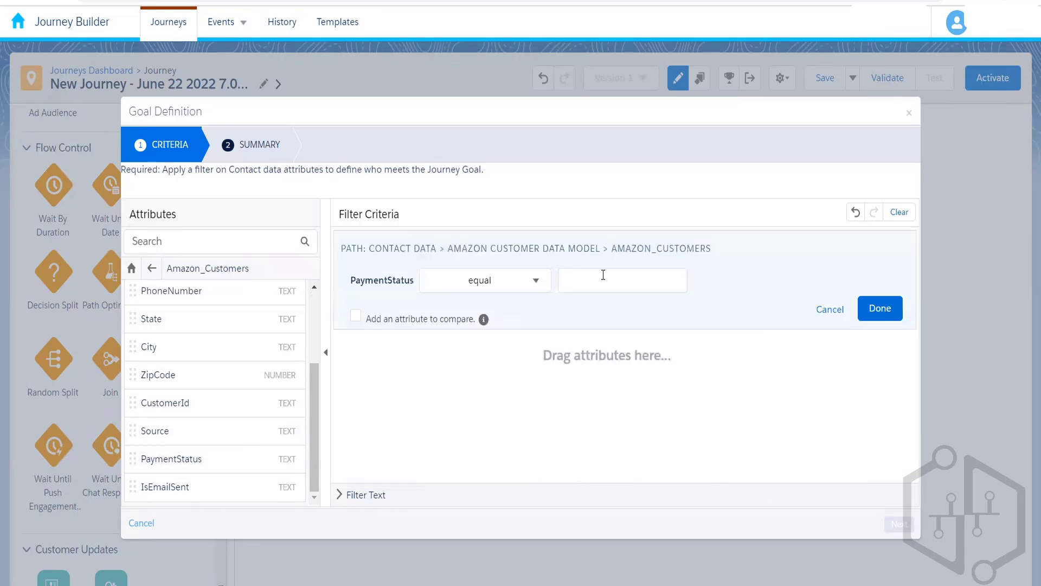
left_click(603, 275)
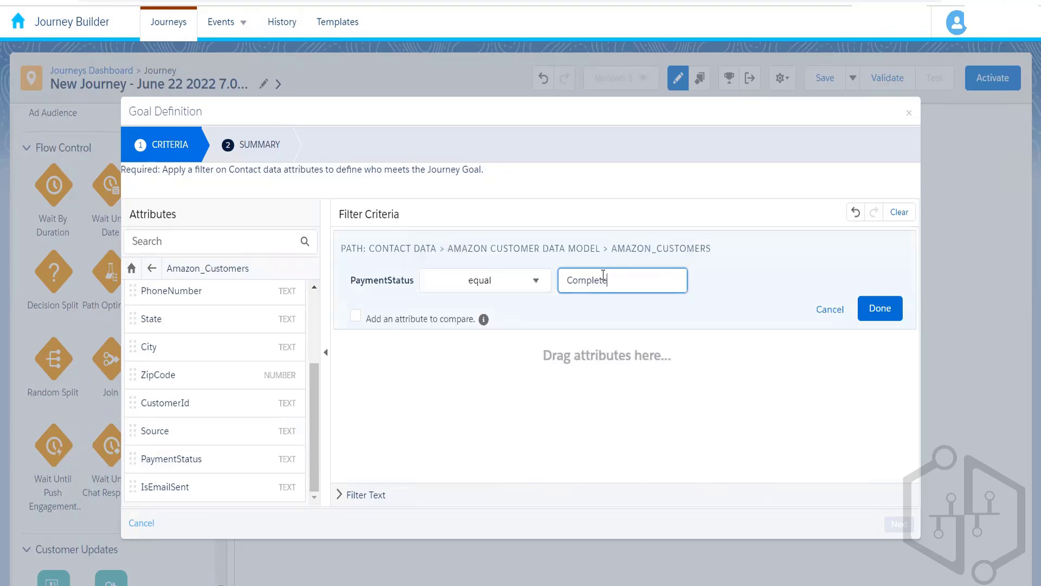
left_click(876, 307)
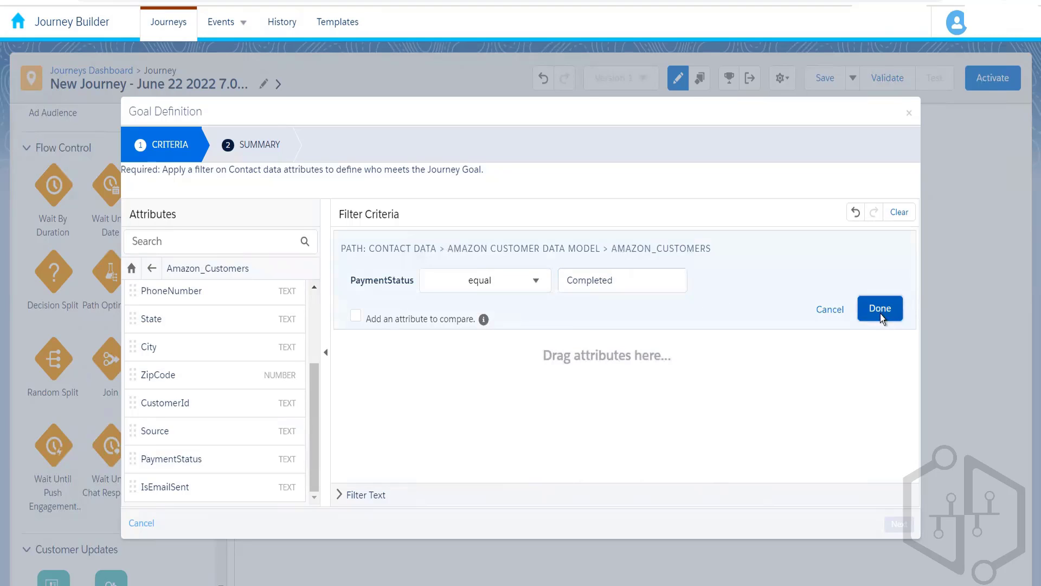
left_click(901, 526)
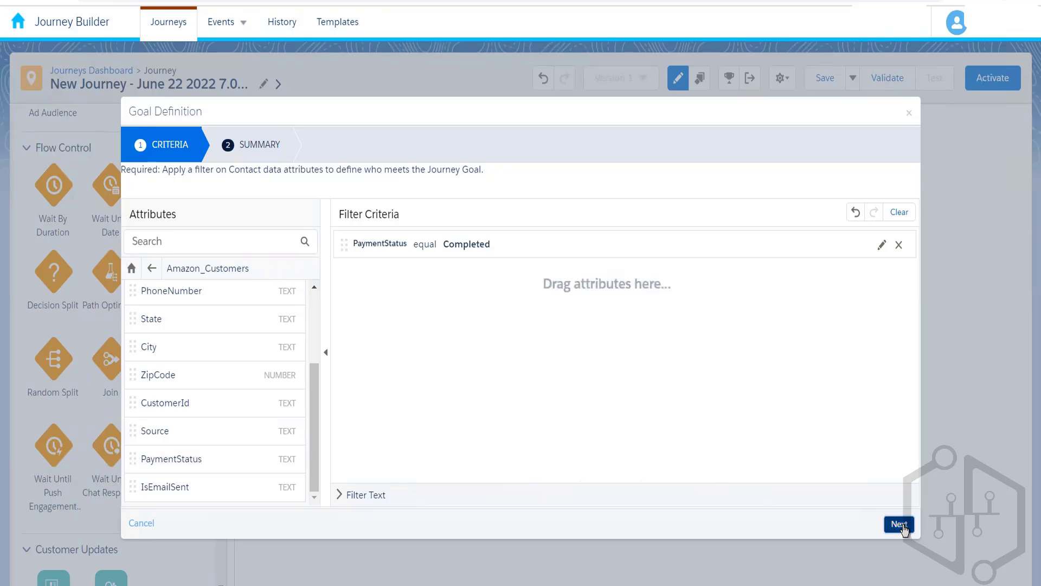
left_click(903, 528)
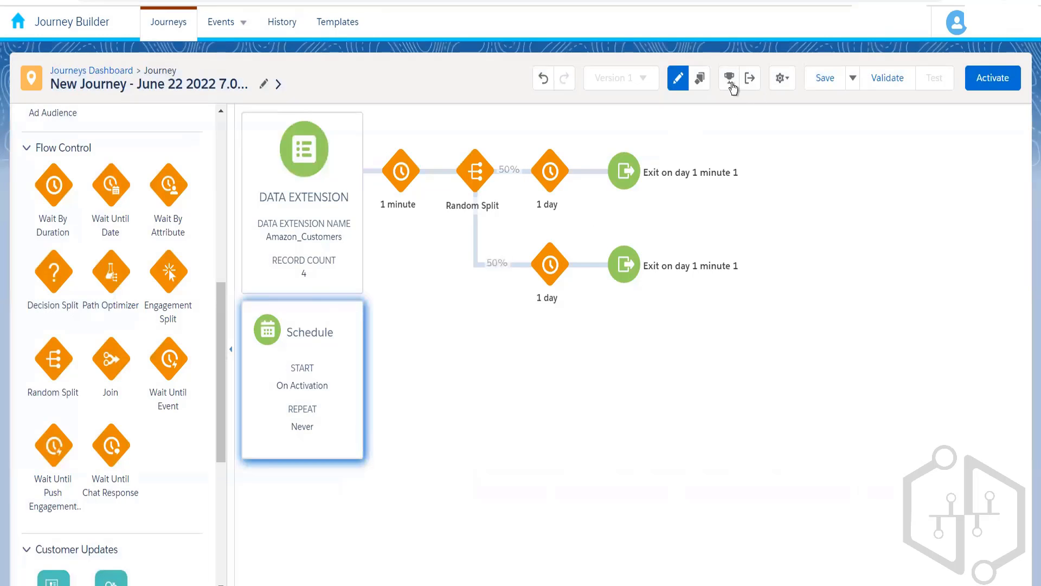
Step: Set the journey goal's target to 100 % of the population
left_click(730, 83)
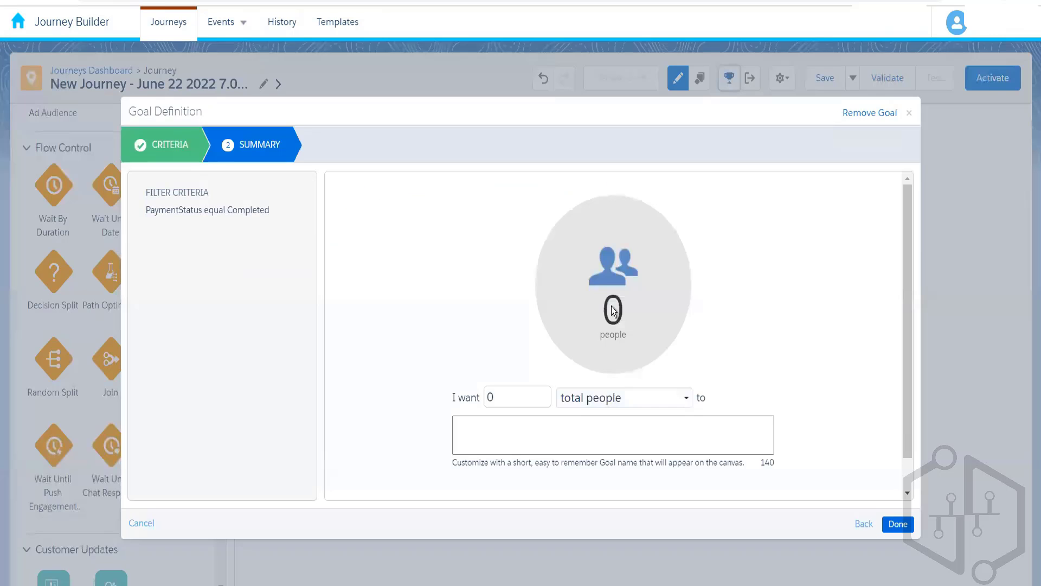
left_click(595, 398)
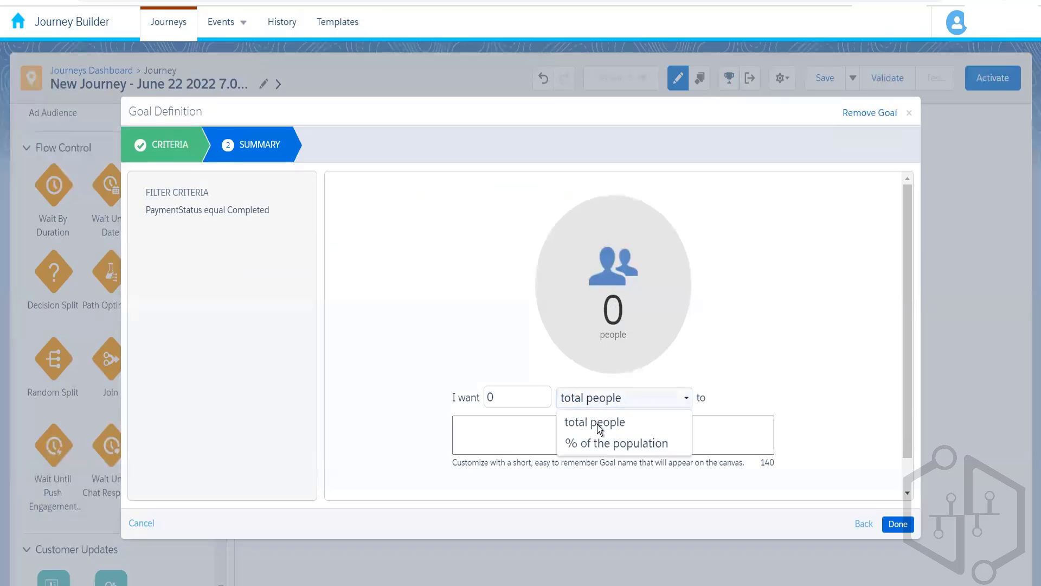
key("Return")
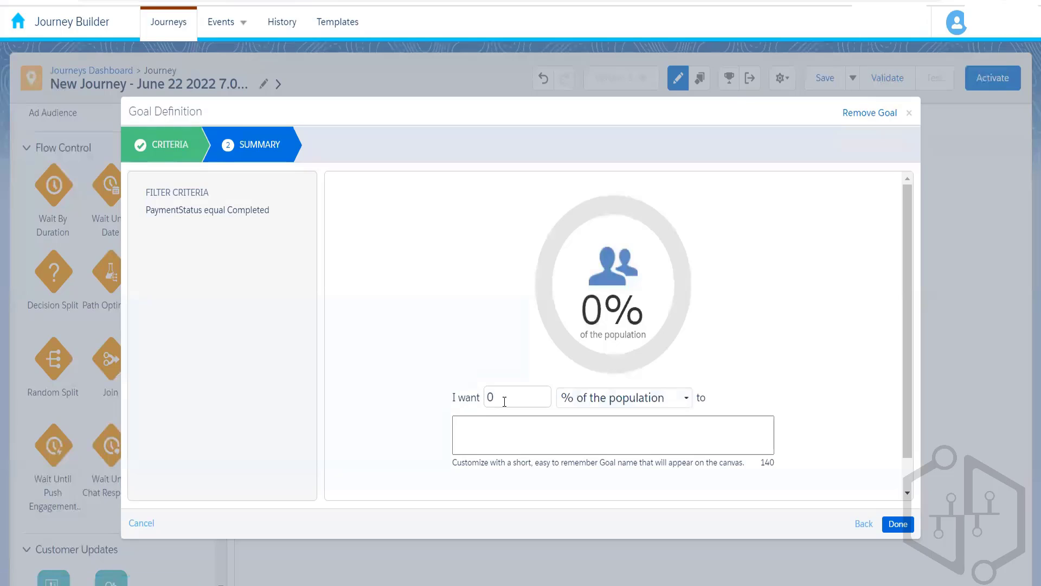
double_click(504, 401)
type("100")
left_click(837, 309)
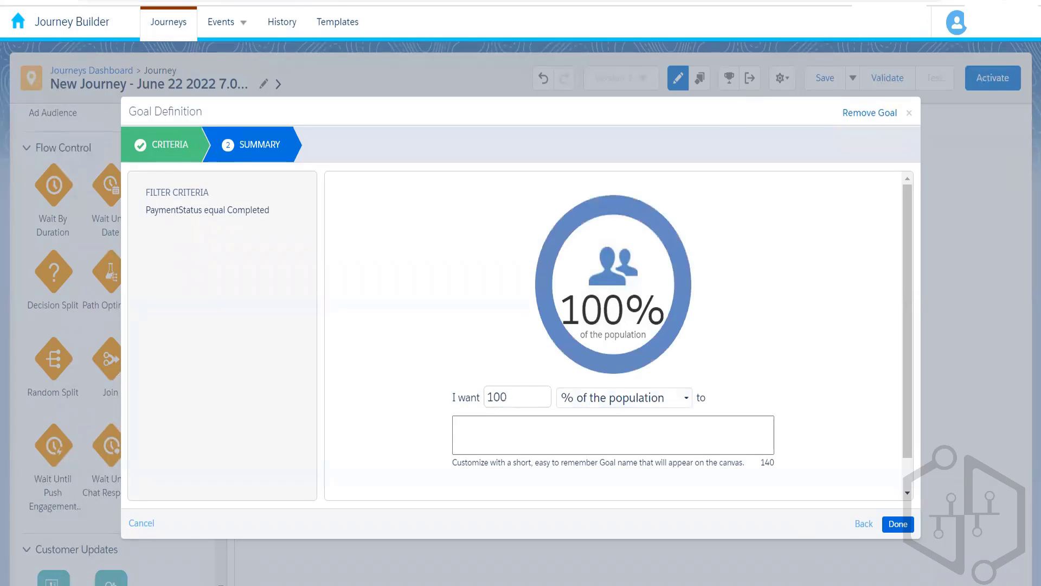
left_click(898, 524)
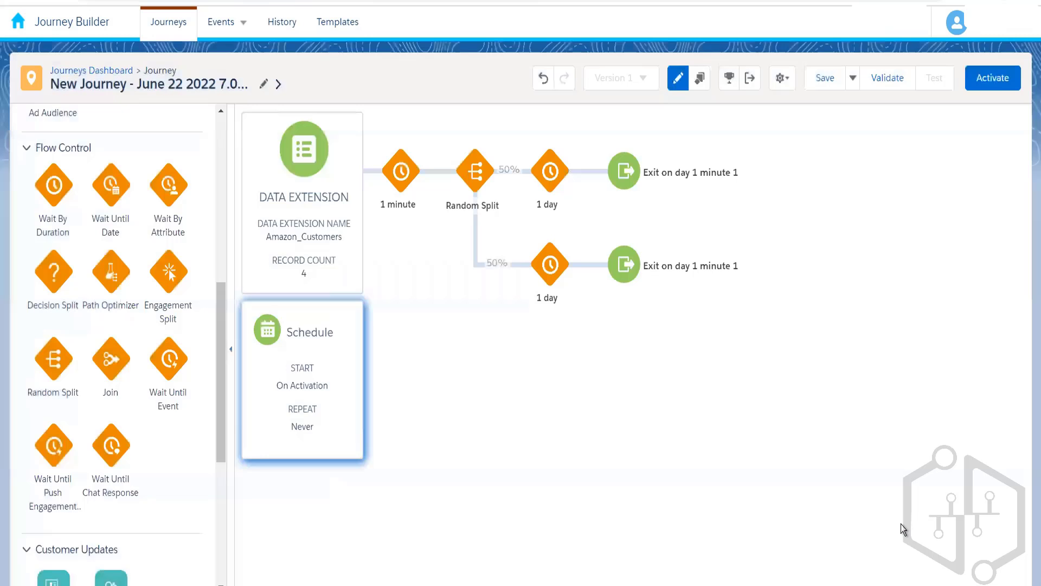
Step: Start defining the journey's exit criteria with the name "Exit Contact When Payment Completed"
left_click(750, 80)
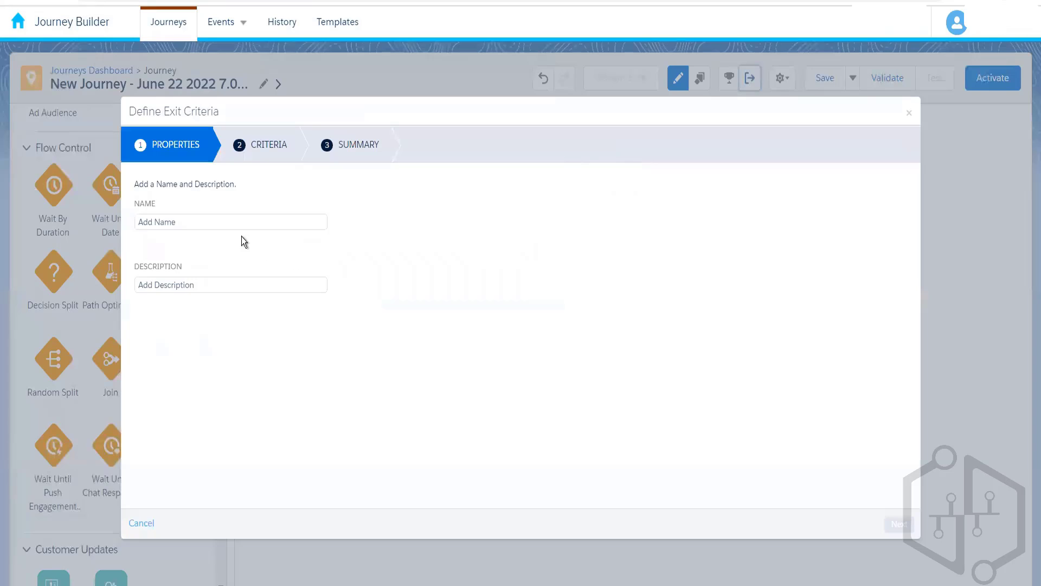
left_click(234, 224)
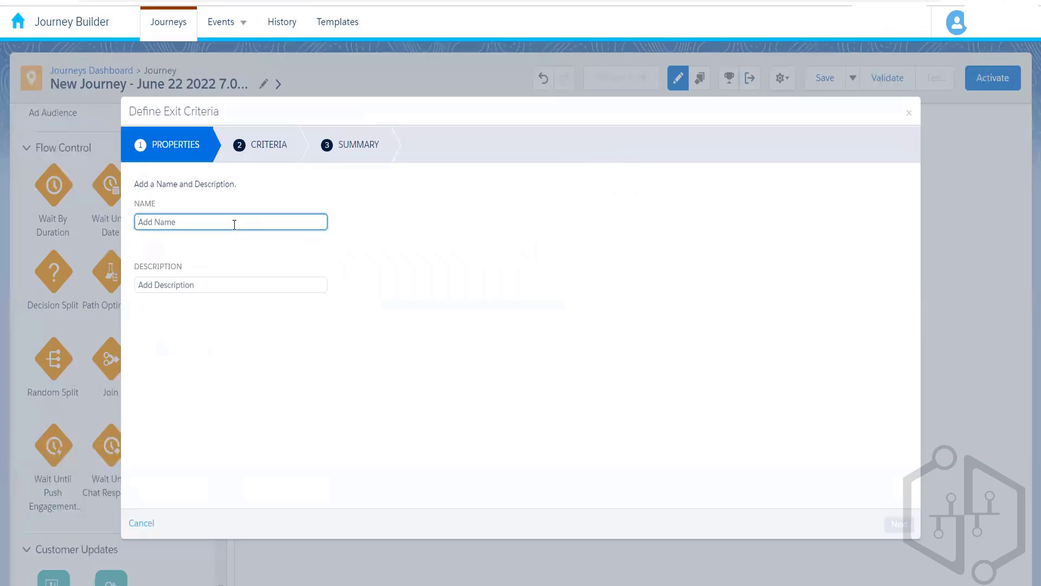
type("Ex")
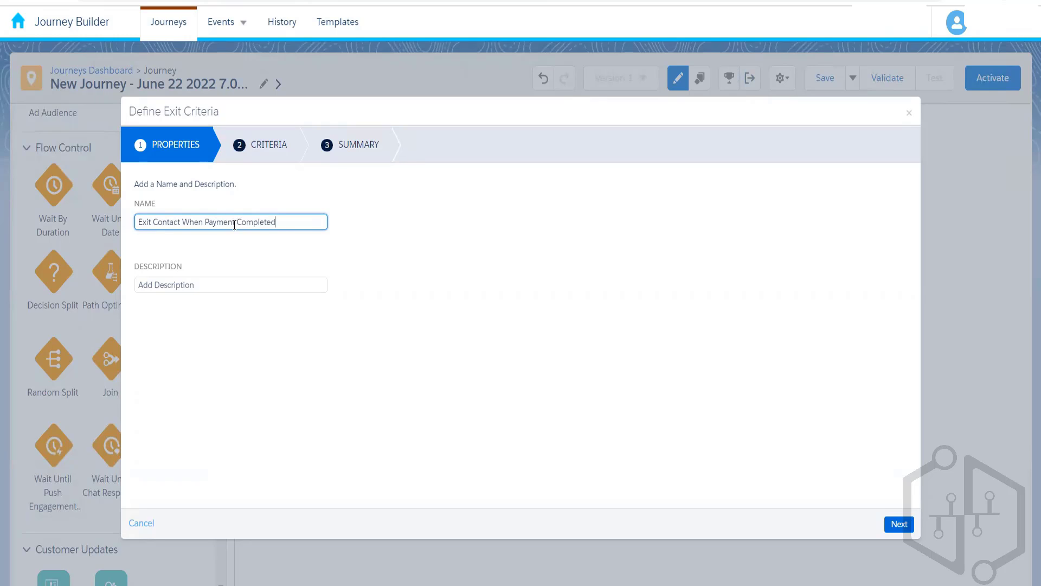
left_click(367, 269)
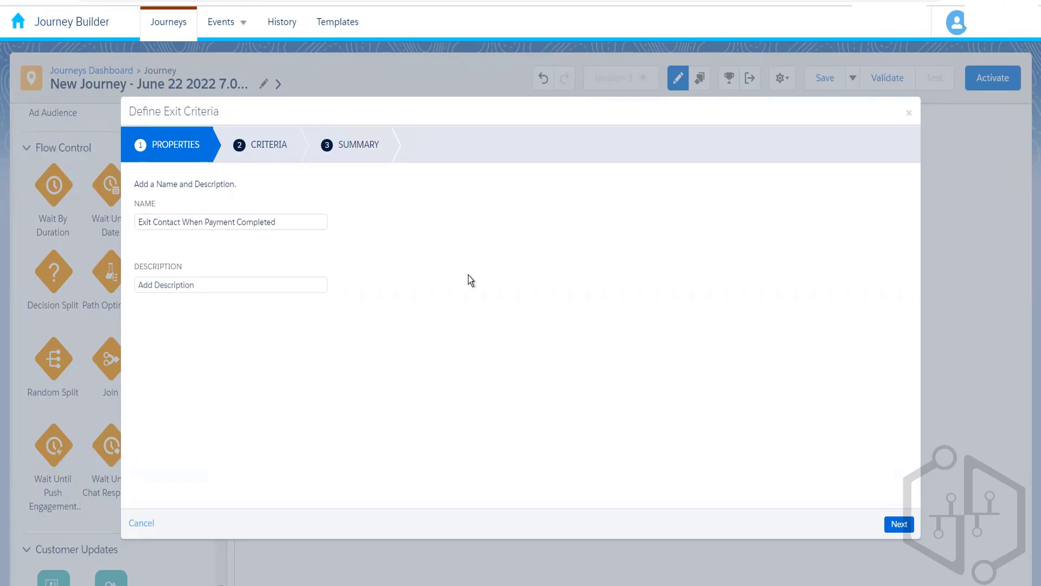
left_click(899, 524)
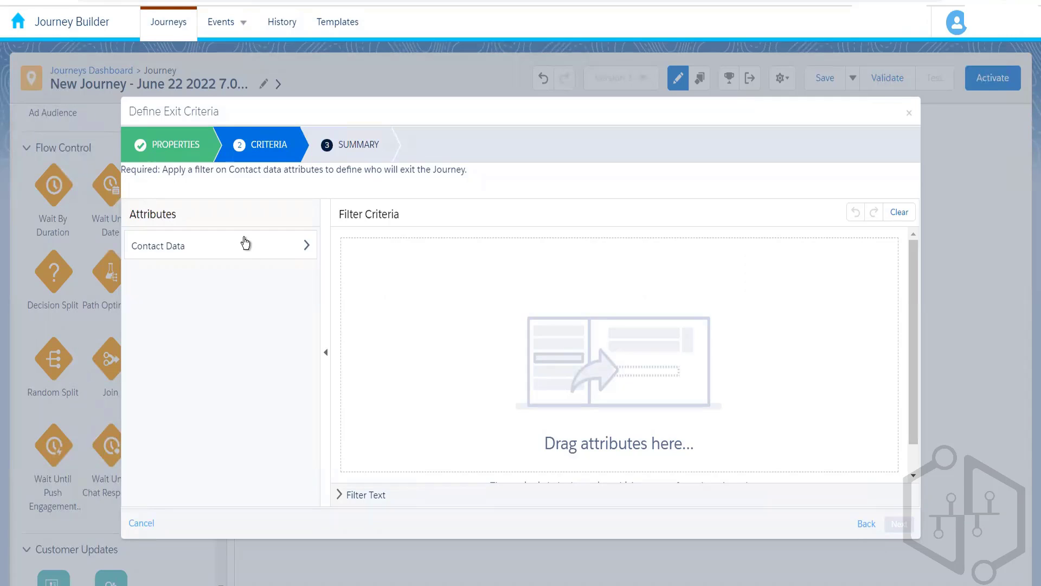
Step: Filter the exit criteria on PaymentStatus equal to Completed, using Amazon_Customers in the Amazon Customer Data Model, and proceed to the summary
left_click(286, 255)
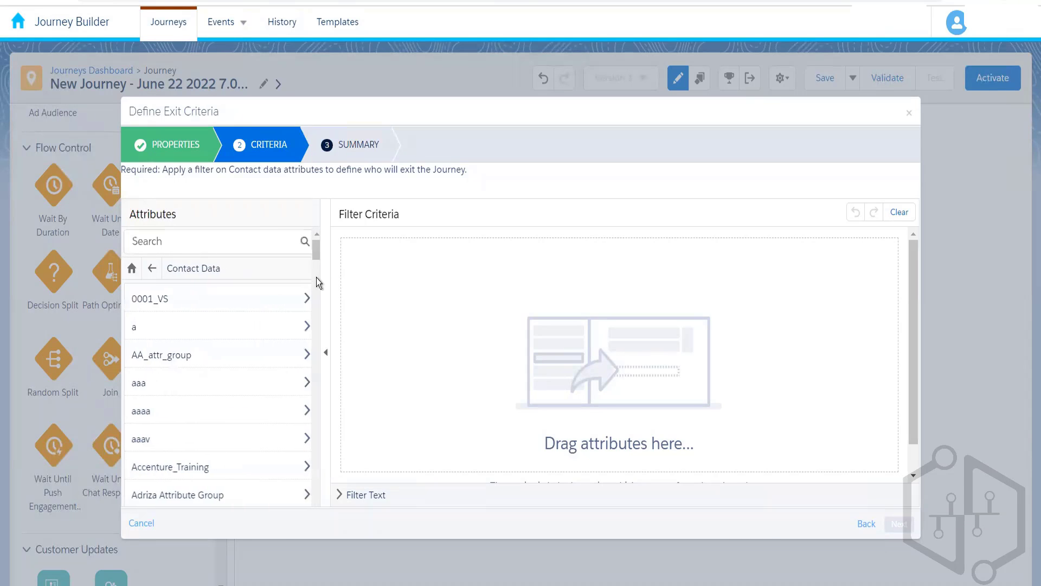
left_click_drag(316, 298, 316, 313)
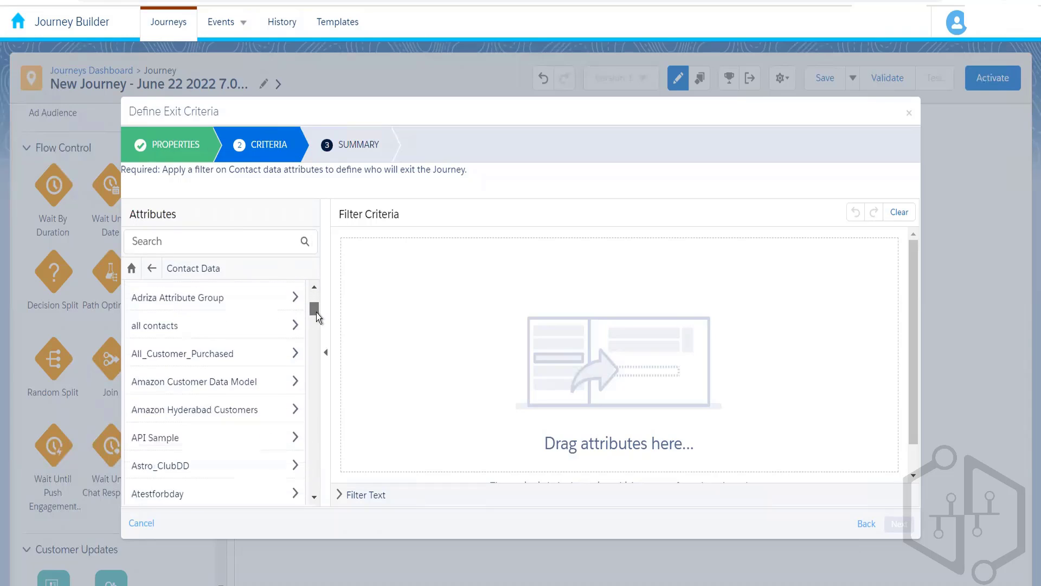
scroll(304, 321, "down", 1)
left_click(219, 336)
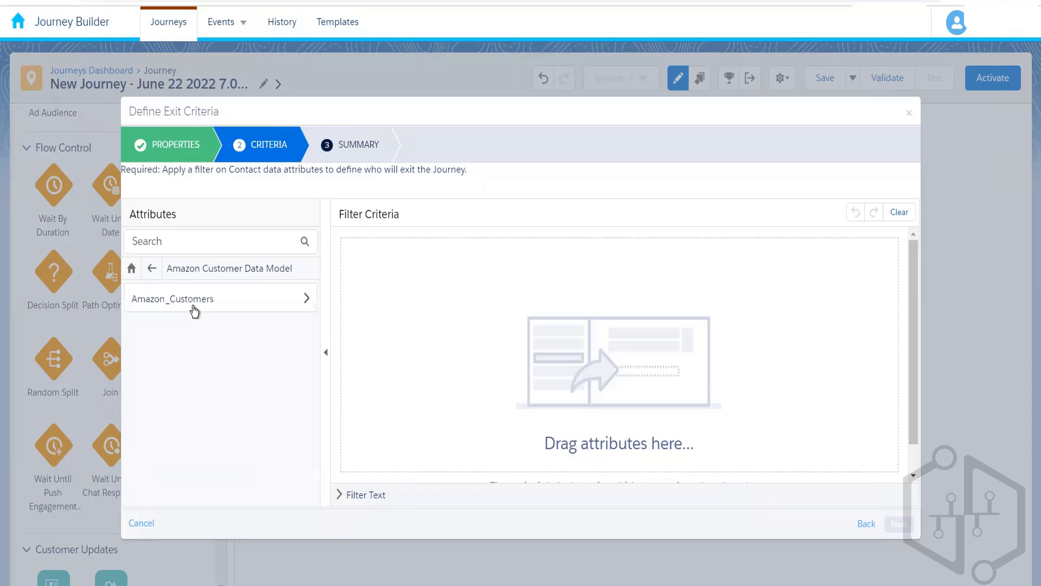
left_click(254, 295)
left_click_drag(313, 369, 298, 497)
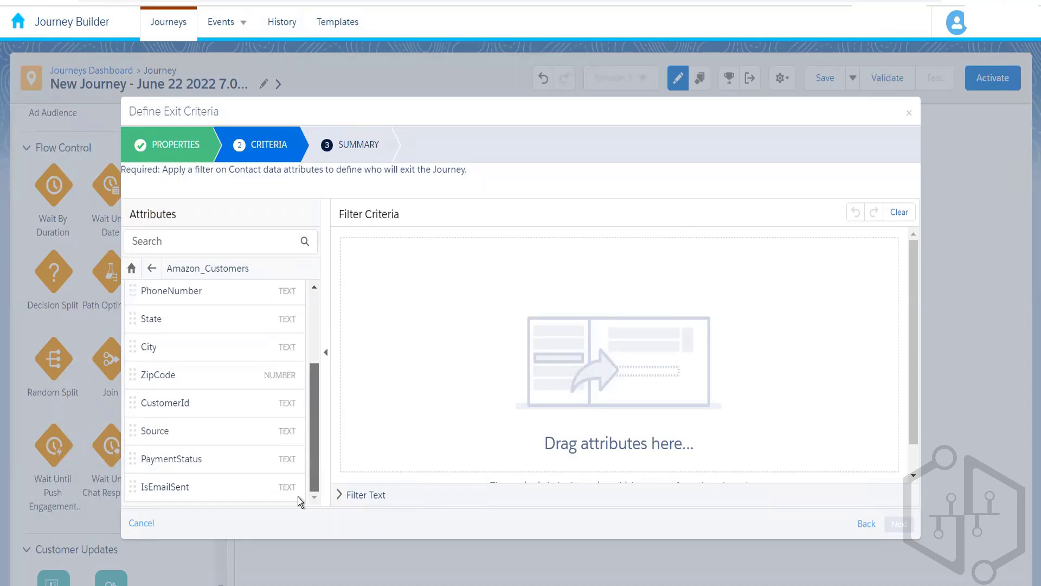
left_click_drag(204, 459, 478, 301)
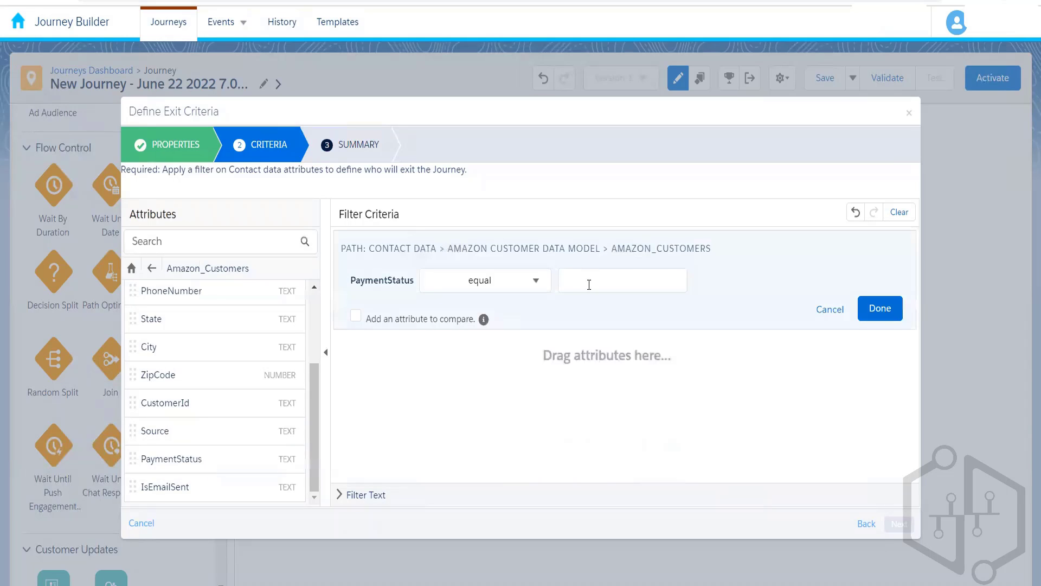
left_click(589, 285)
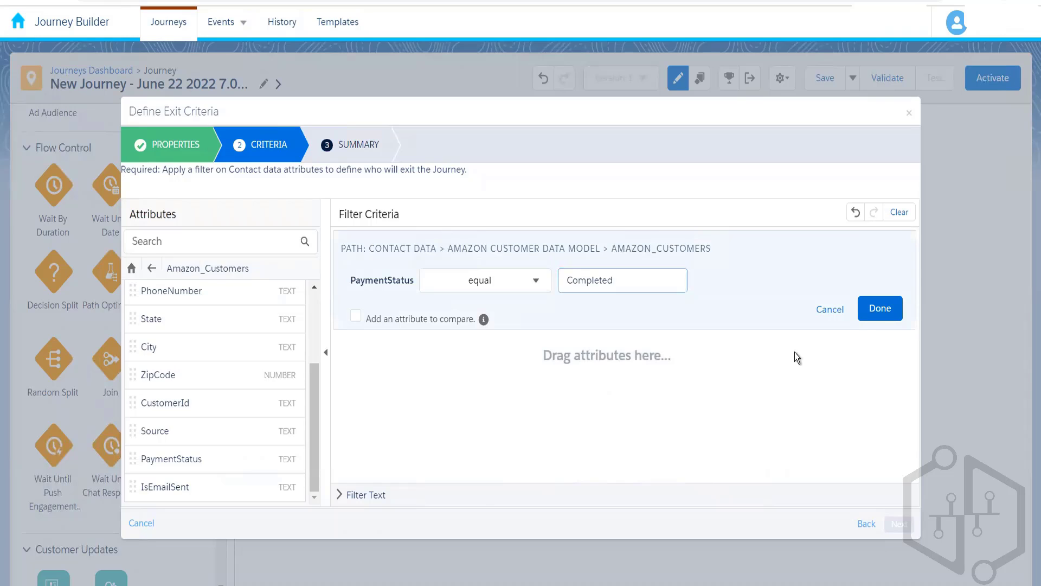
left_click(874, 321)
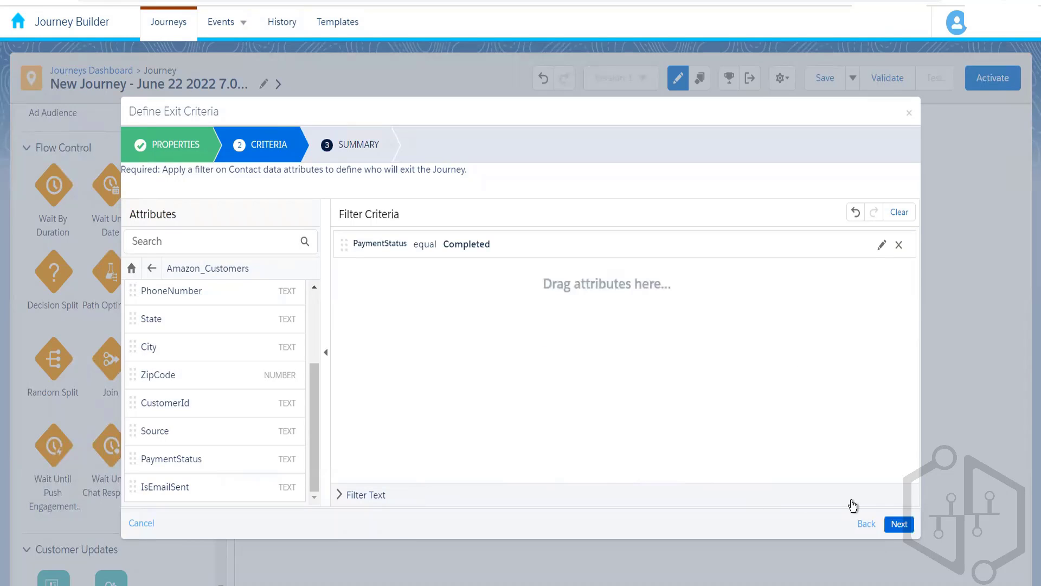
left_click(896, 526)
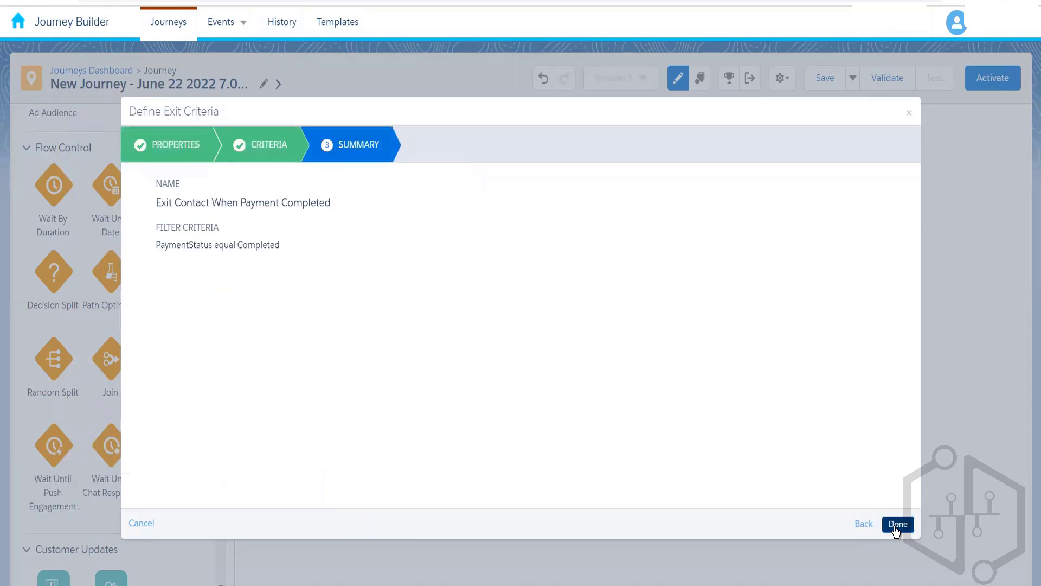
Step: Finish the exit criteria definition, and save and validate the journey
left_click(898, 524)
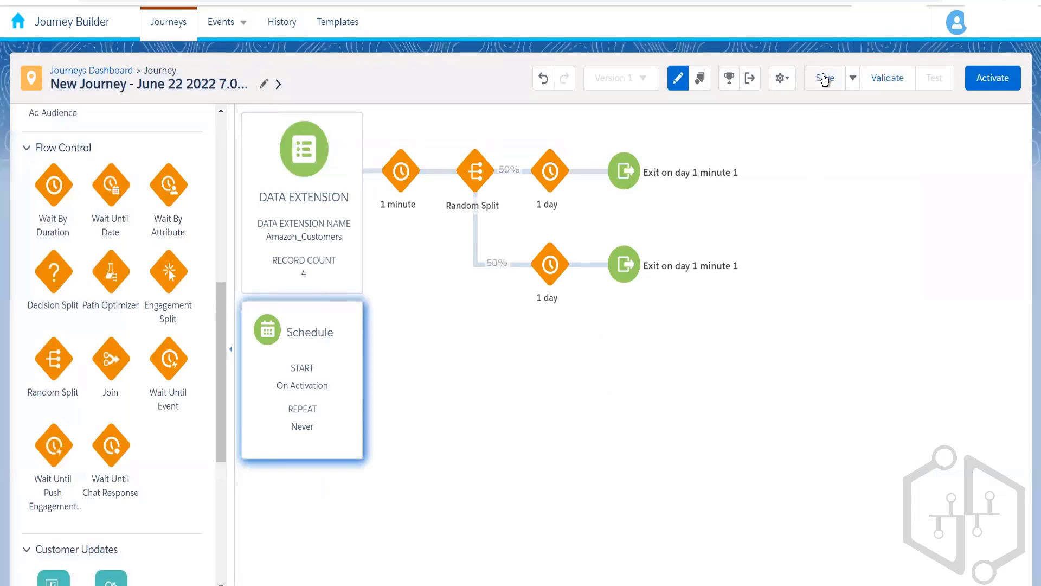
left_click(824, 82)
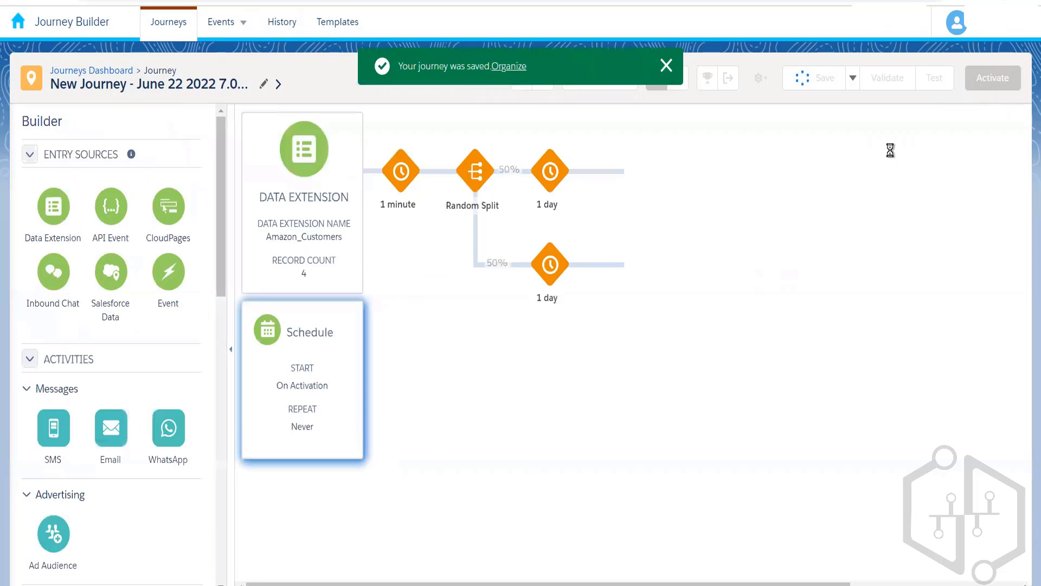
left_click(885, 79)
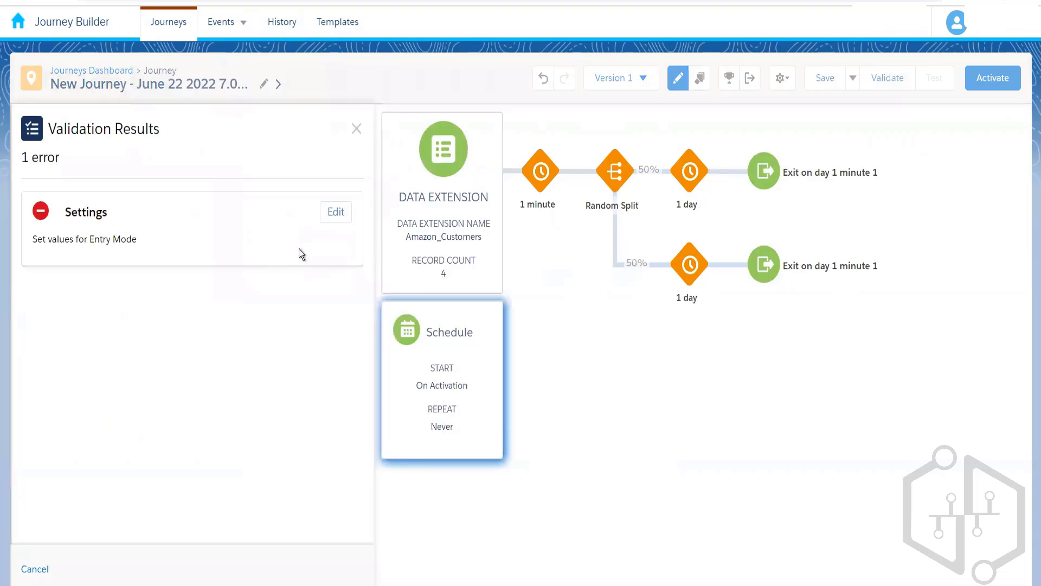
Step: Set the contact entry mode to Re-entry anytime, revalidate the journey and return to the draft
left_click(336, 213)
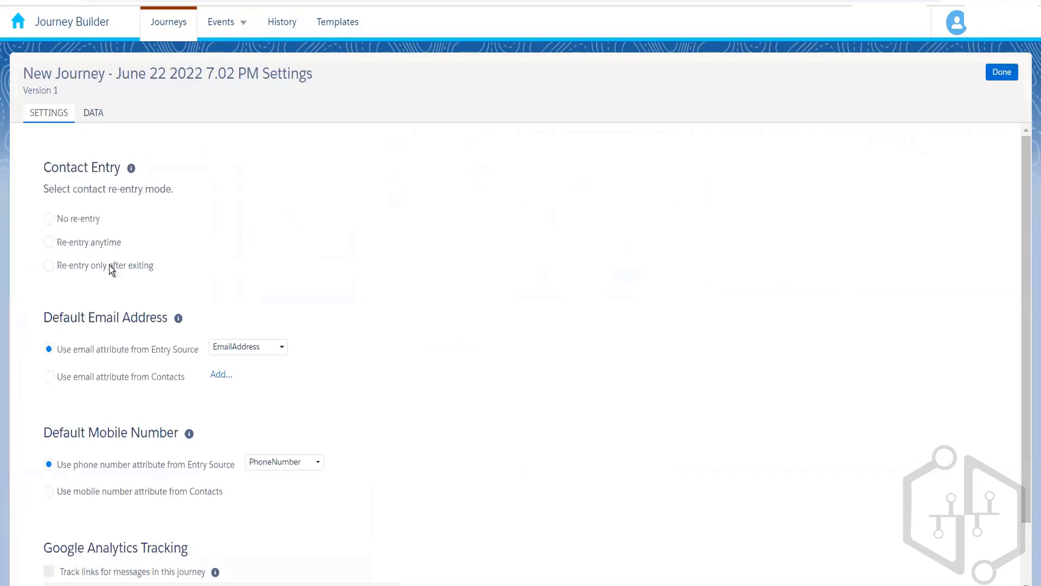
left_click(66, 247)
left_click(1001, 72)
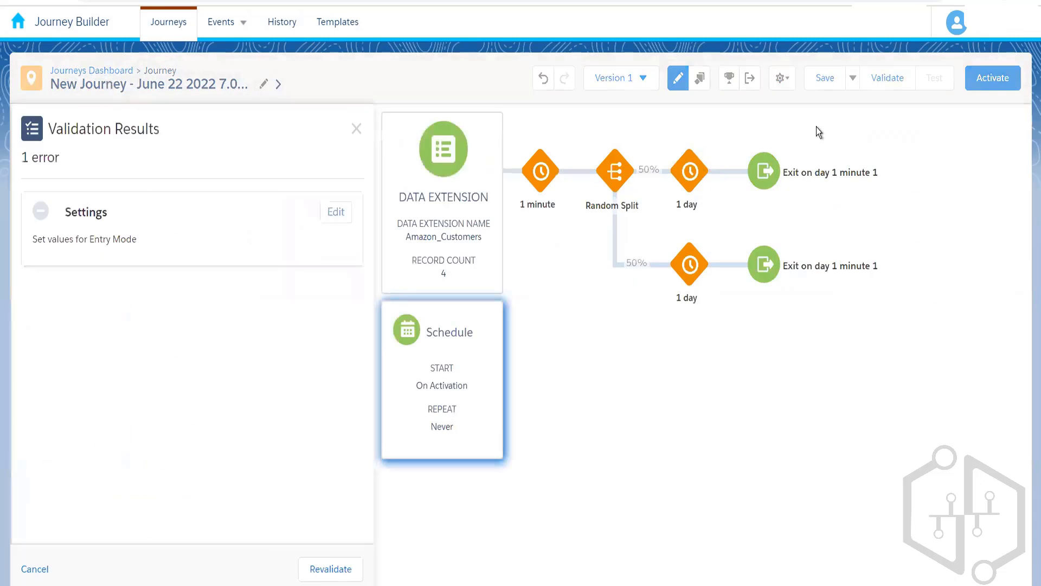
left_click(328, 567)
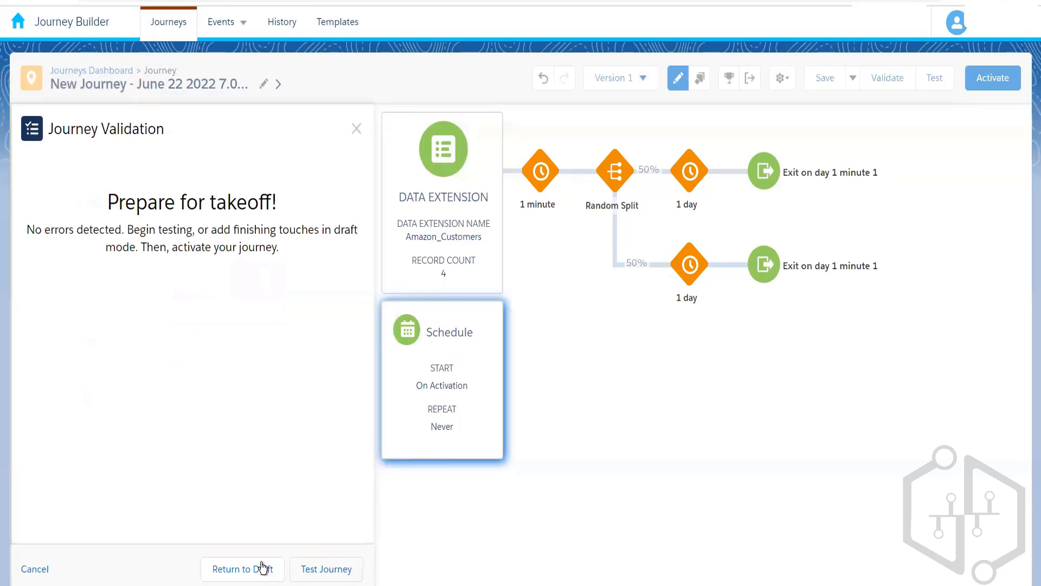
left_click(263, 567)
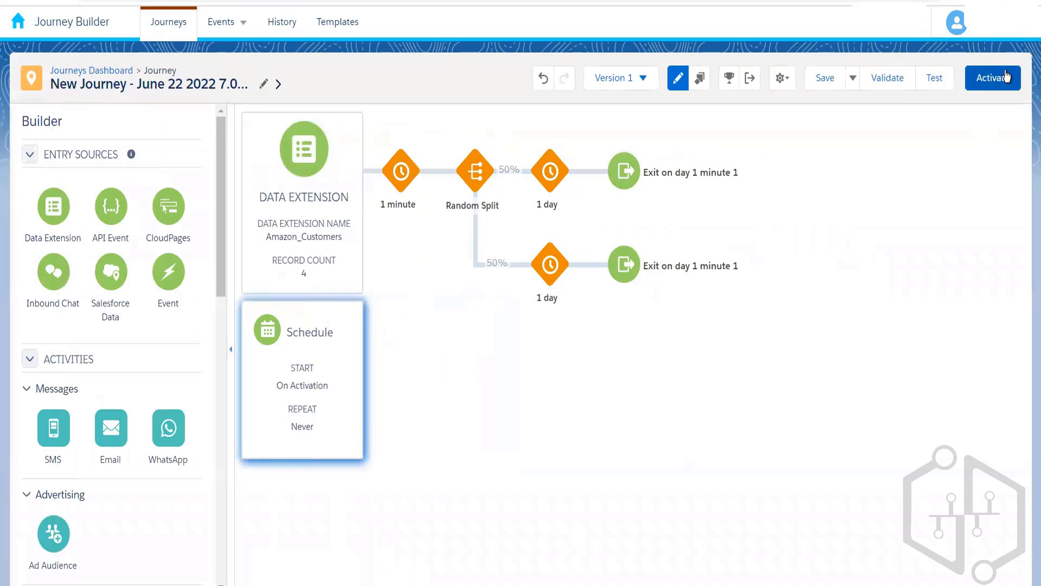
Step: Activate the journey and return to its canvas
left_click(1005, 76)
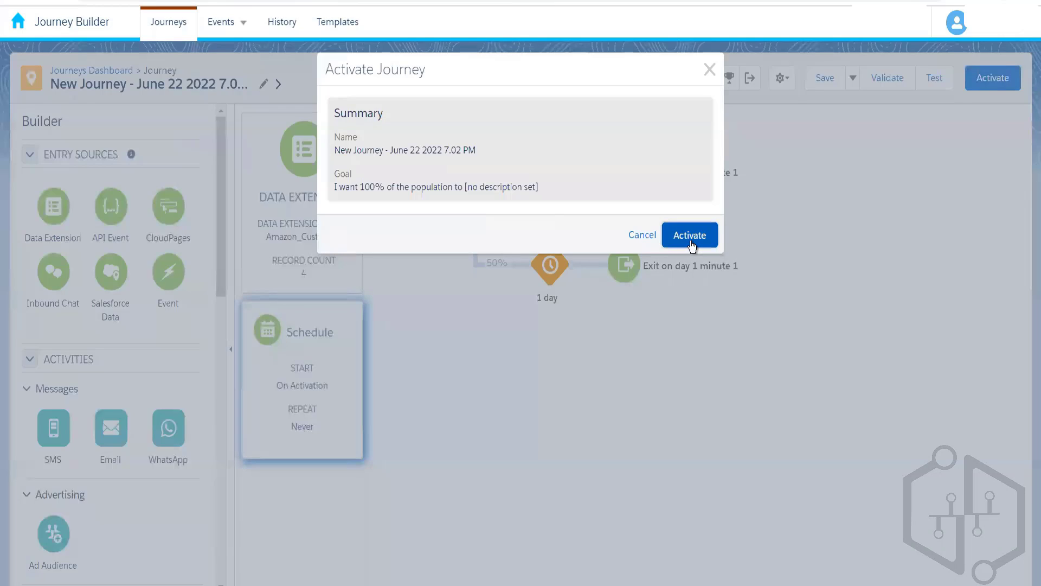
left_click(691, 238)
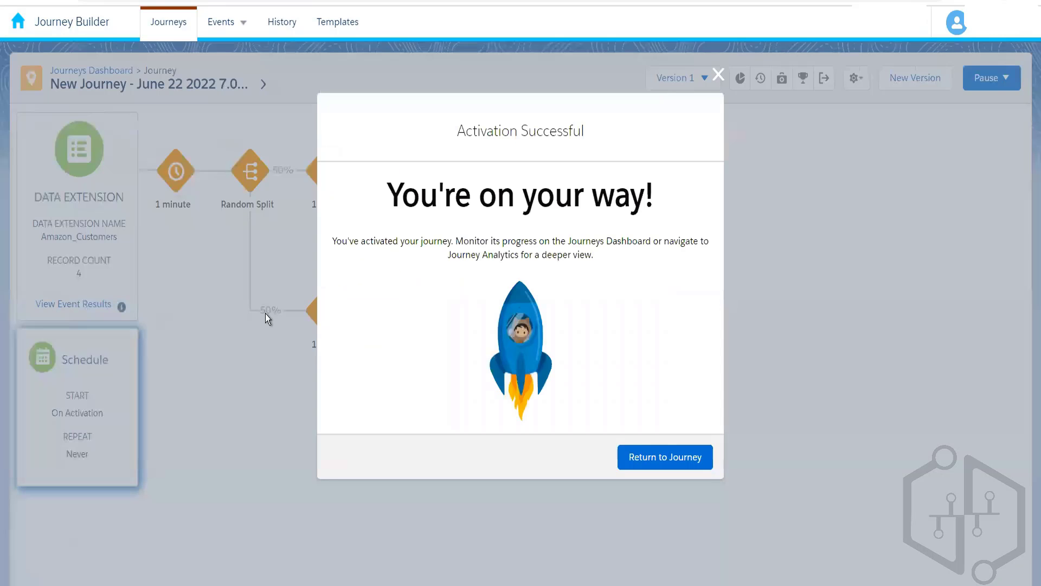
left_click(646, 459)
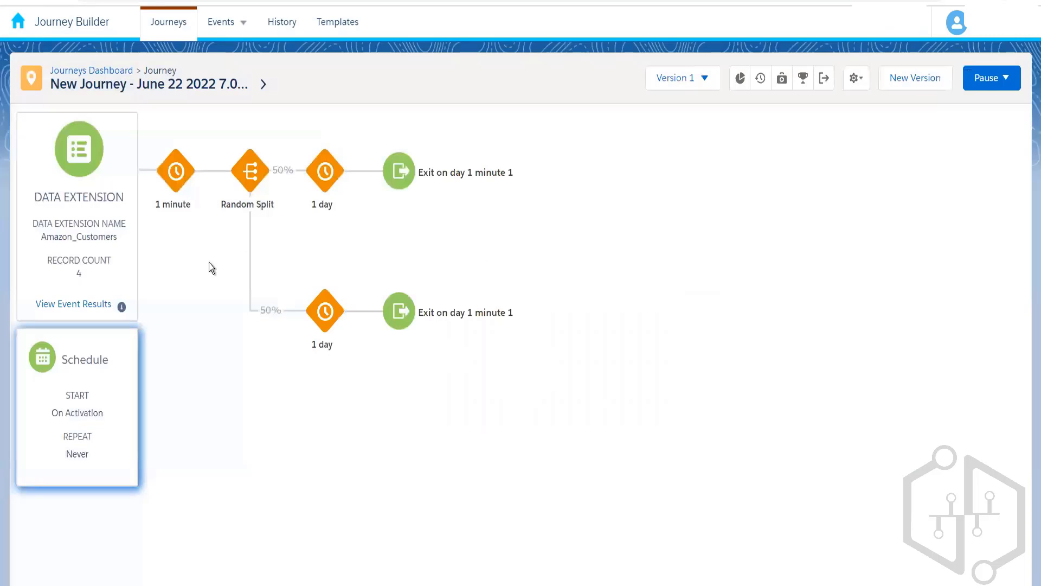
Step: View the event results of the Amazon_Customers entry source and return to the journey
left_click(120, 305)
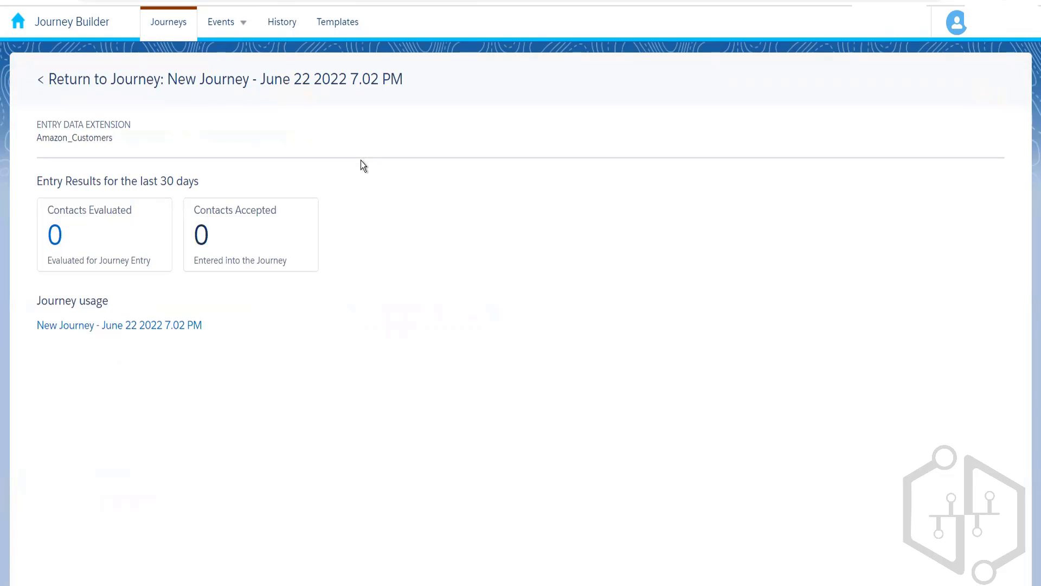
left_click(108, 89)
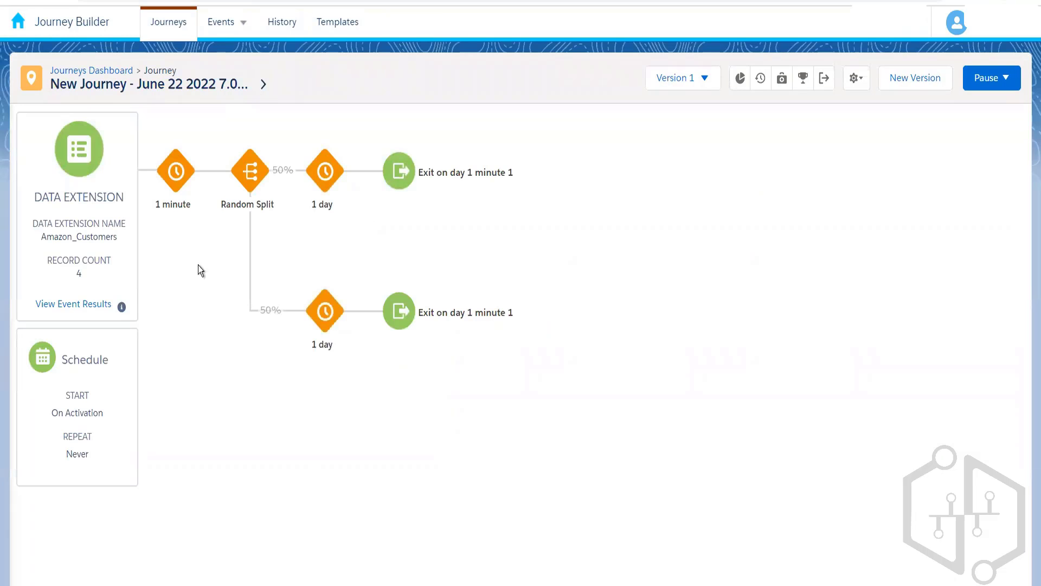
Step: Check the journey's performance on the Journeys Dashboard and reopen the June 22 2022 7.02 PM journey
left_click(107, 71)
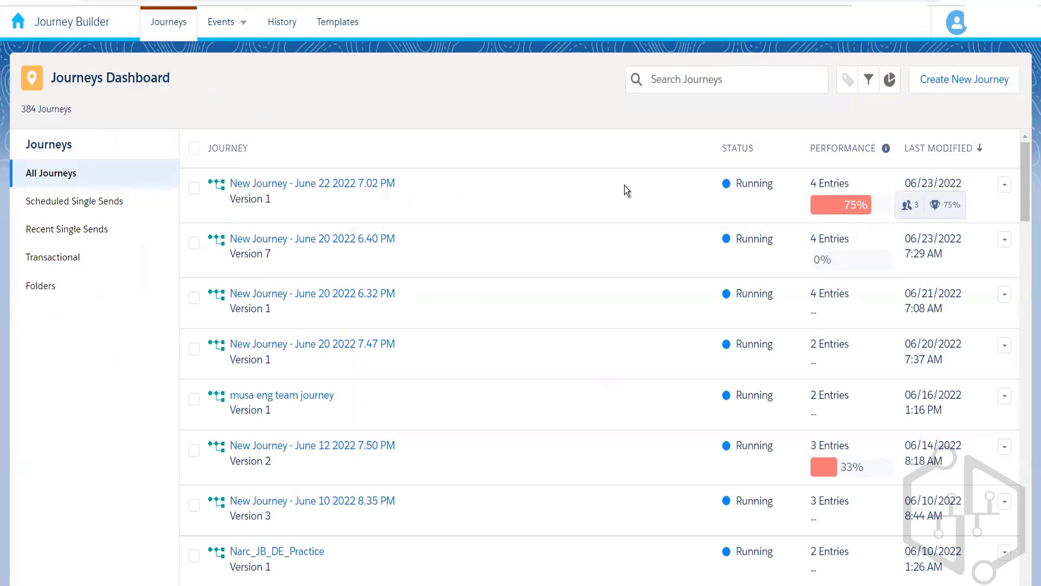
mouse_move(853, 198)
left_click(360, 184)
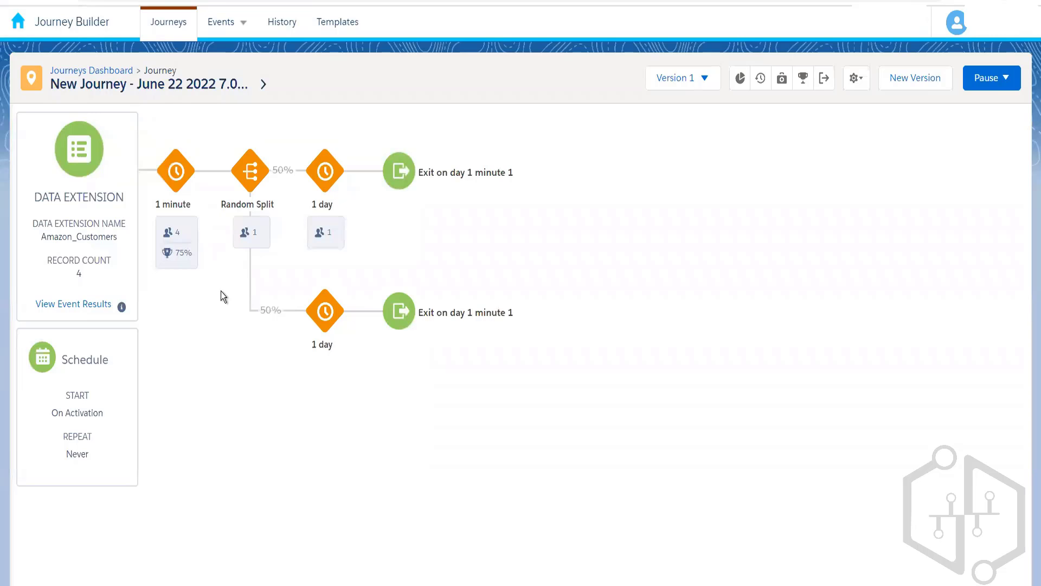
Step: Open the journey's Health view and look through its goal attainment, journey counts and alerts
mouse_move(181, 184)
left_click(781, 81)
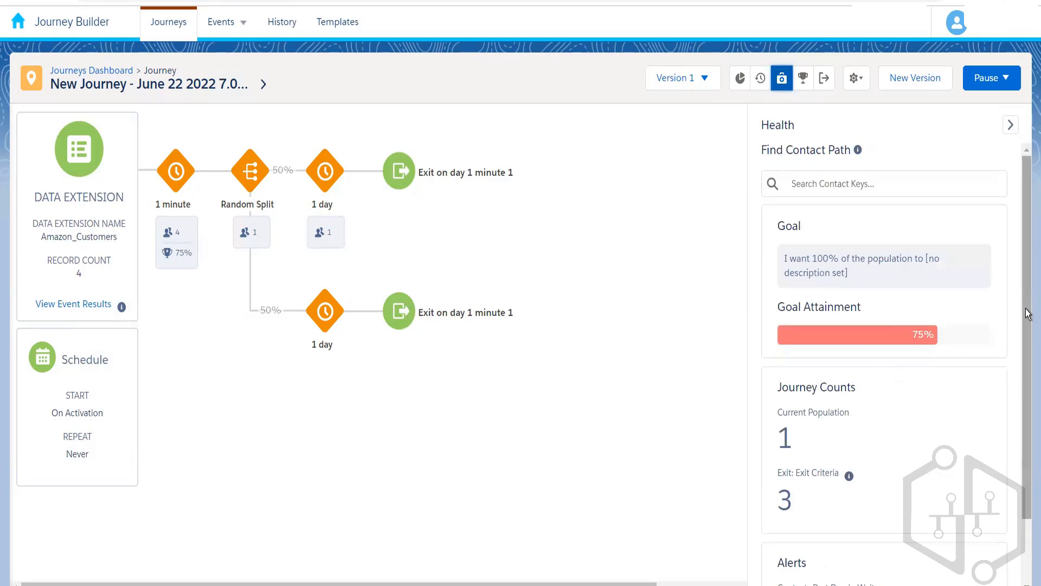
scroll(1014, 482, "down", 2)
scroll(1014, 482, "up", 2)
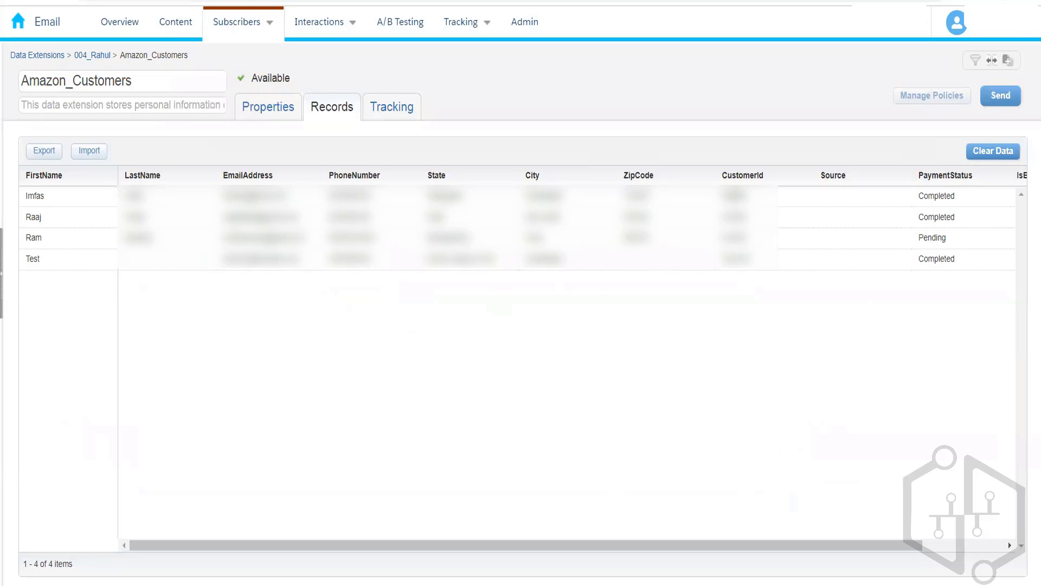
Step: Look up the contact path of the first Amazon_Customers record, using its CustomerId as the contact key
double_click(733, 196)
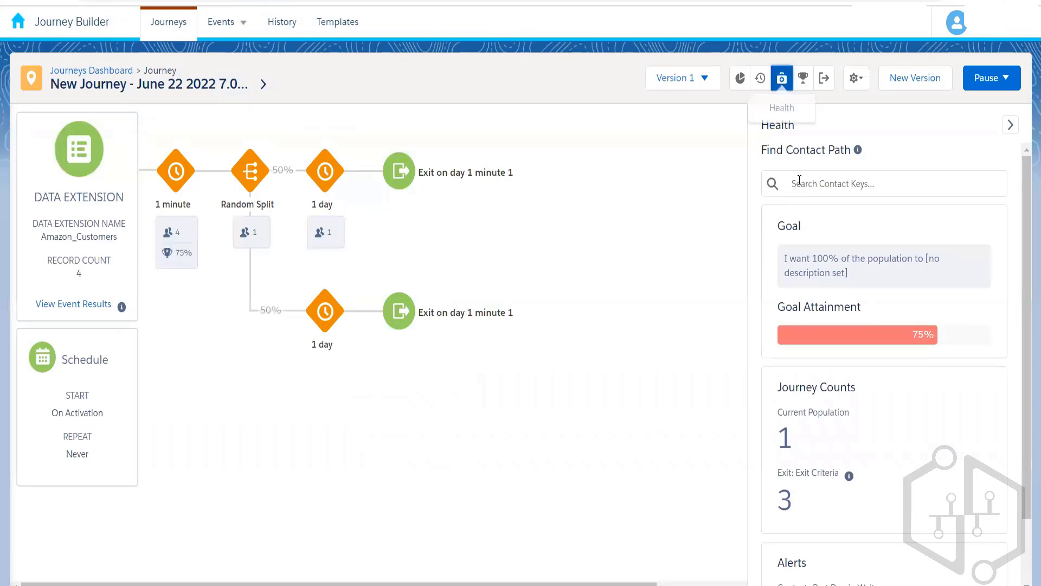
left_click(808, 184)
type("B-4003")
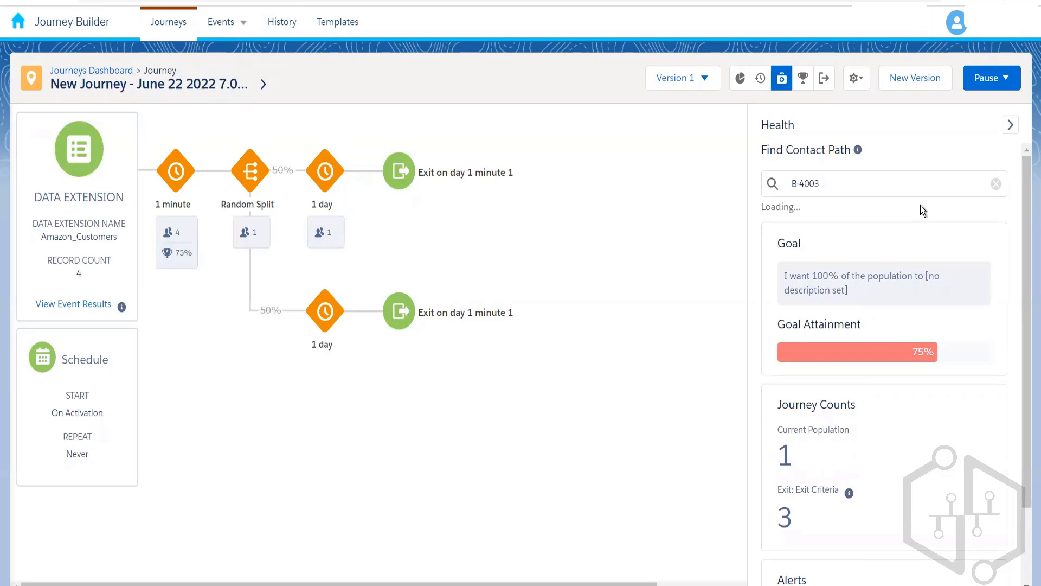
key("Return")
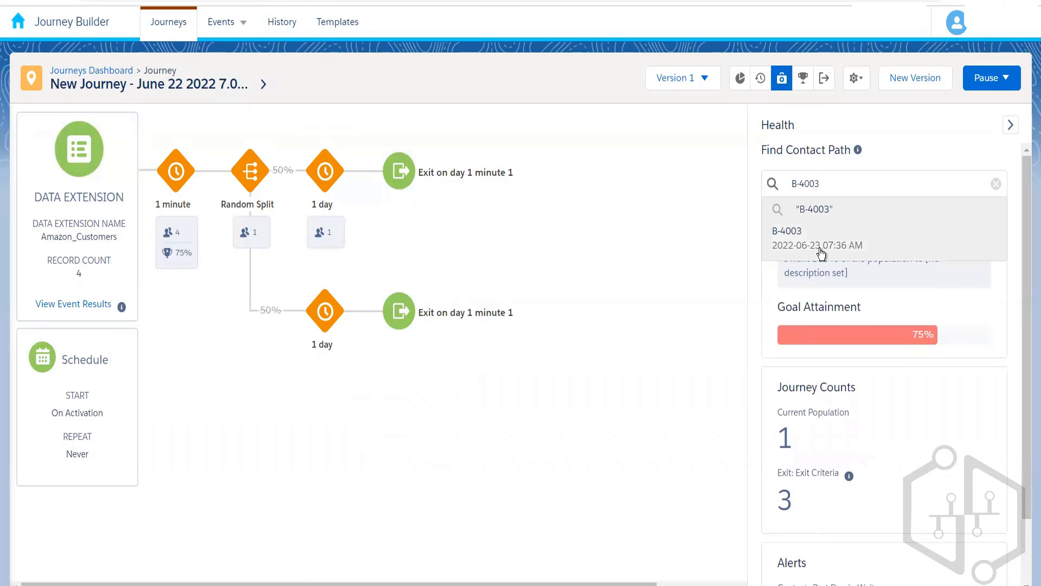
left_click(819, 251)
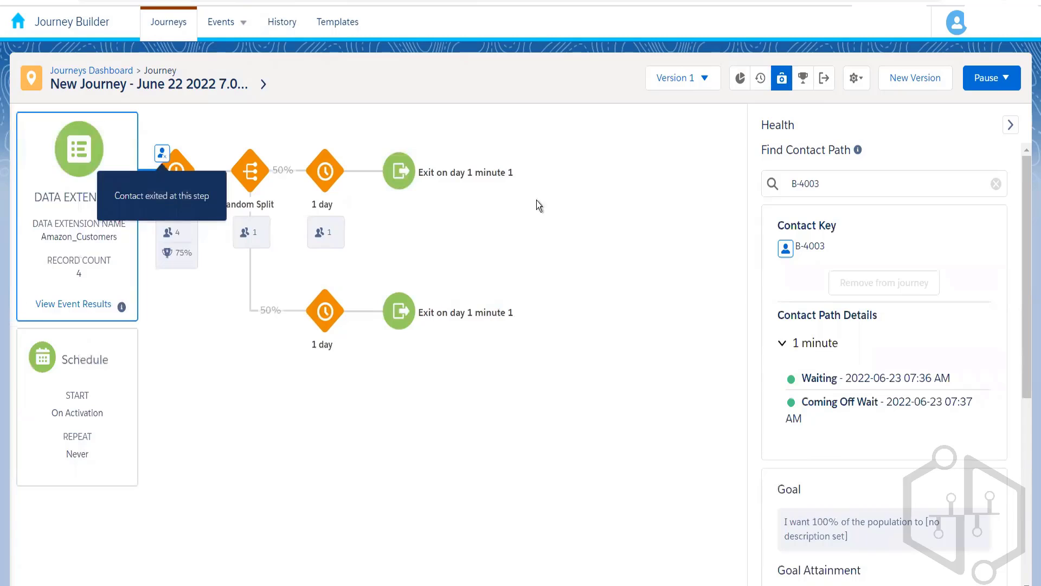
left_click(172, 233)
Step: Look up the contact path of the customer with the pending payment, expand the 1 minute wait details, and clear the search
left_click_drag(823, 175, 758, 180)
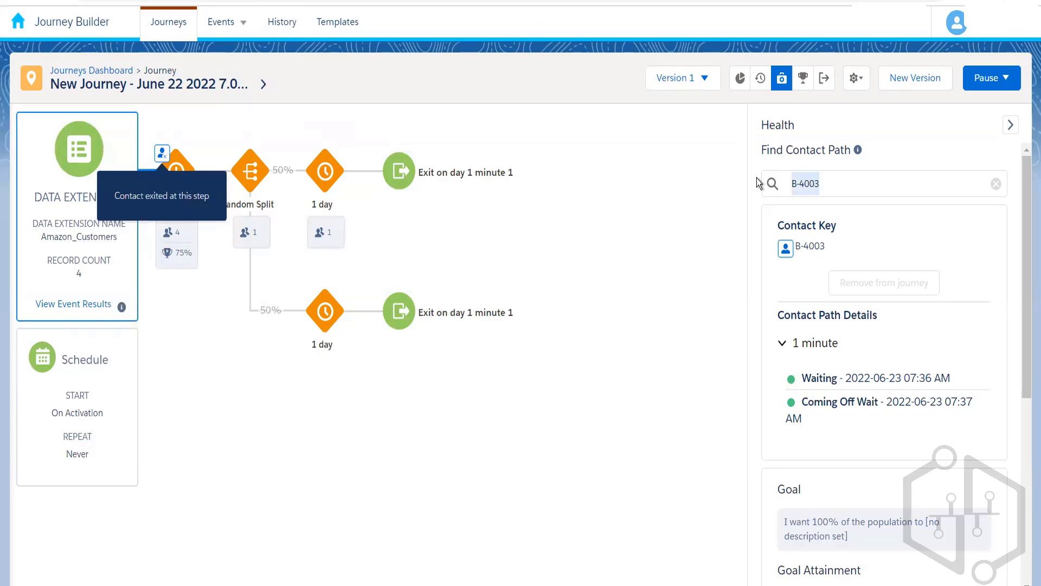
type("B-4005")
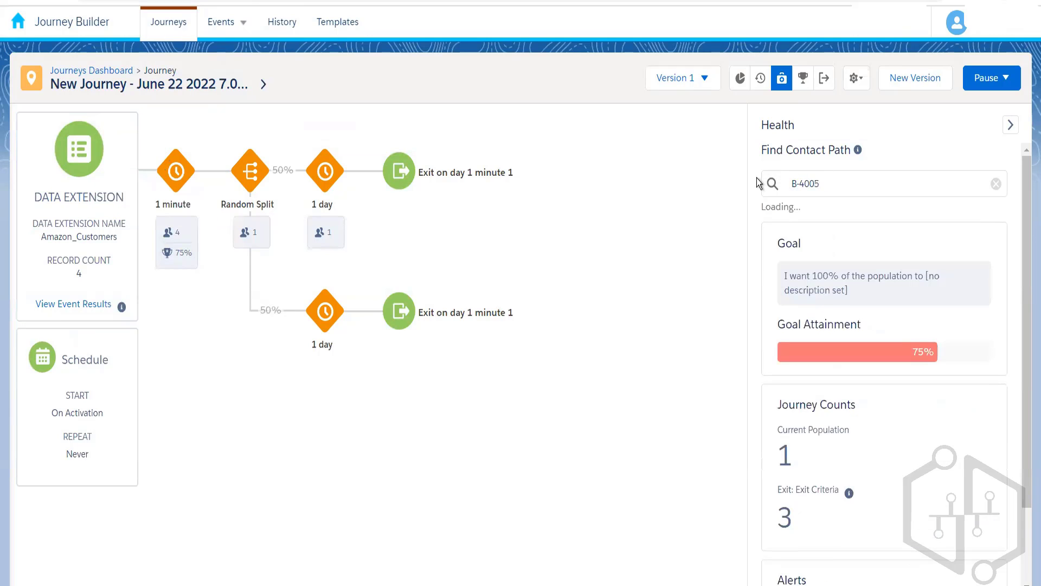
key("BackSpace")
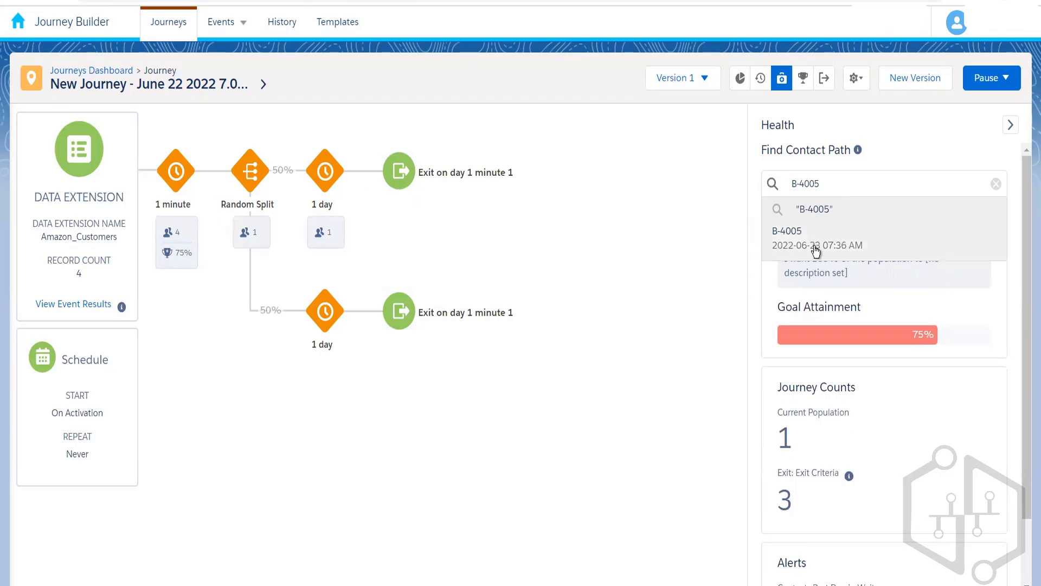
left_click(815, 249)
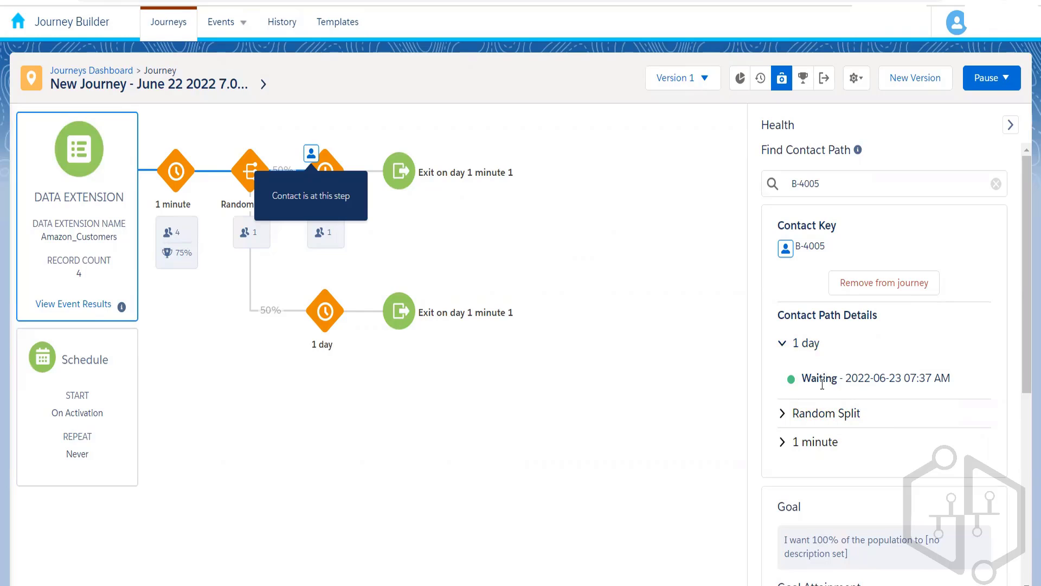
left_click(789, 449)
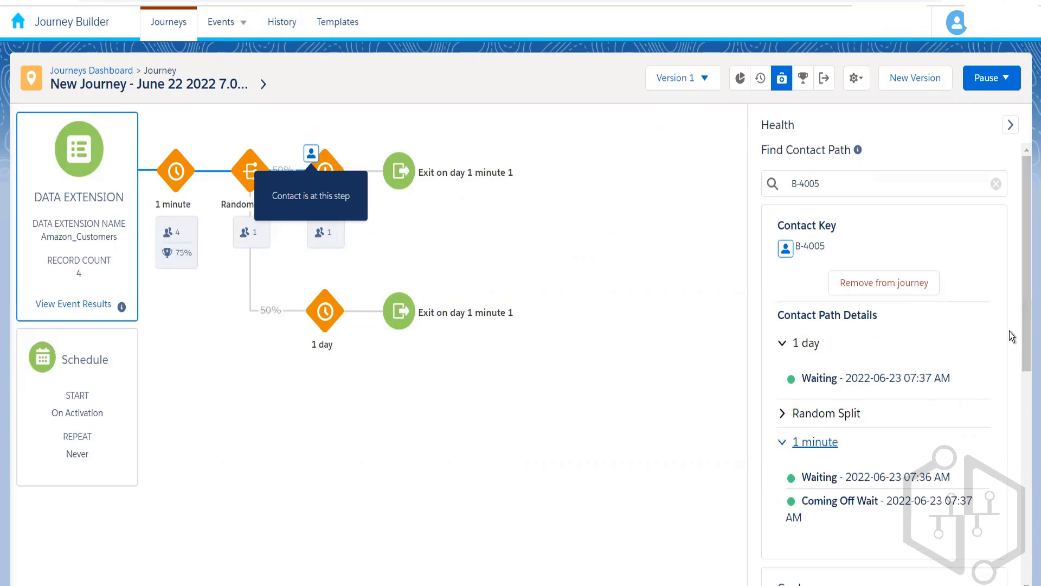
left_click_drag(1025, 348, 1026, 373)
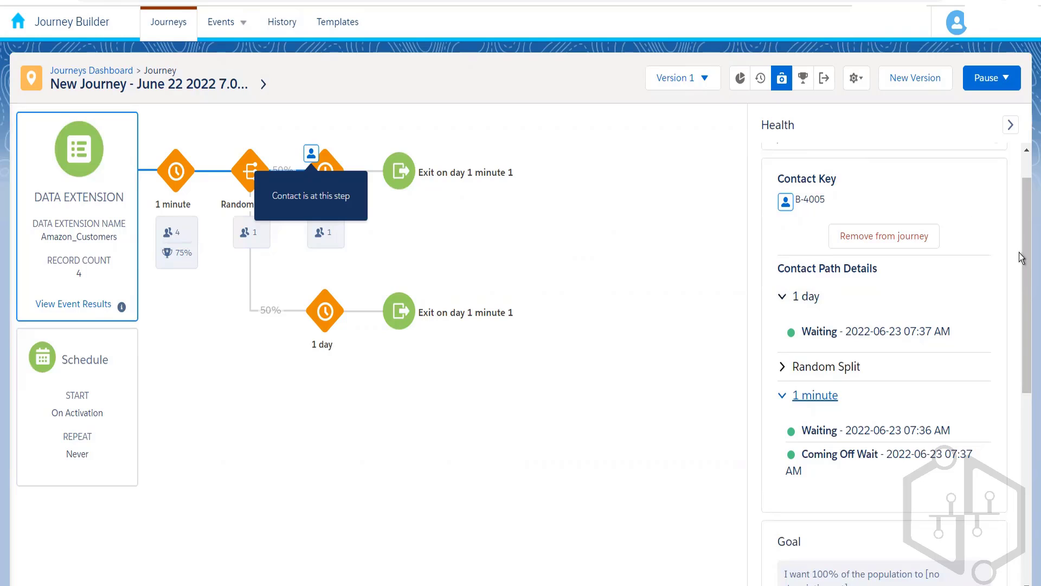
scroll(1025, 258, "up", 1)
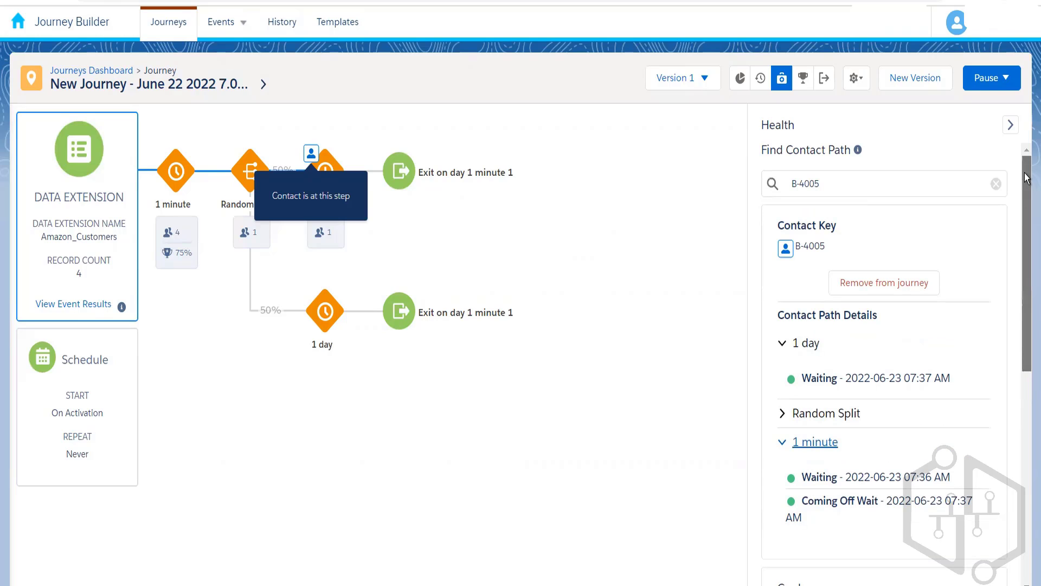
left_click(998, 186)
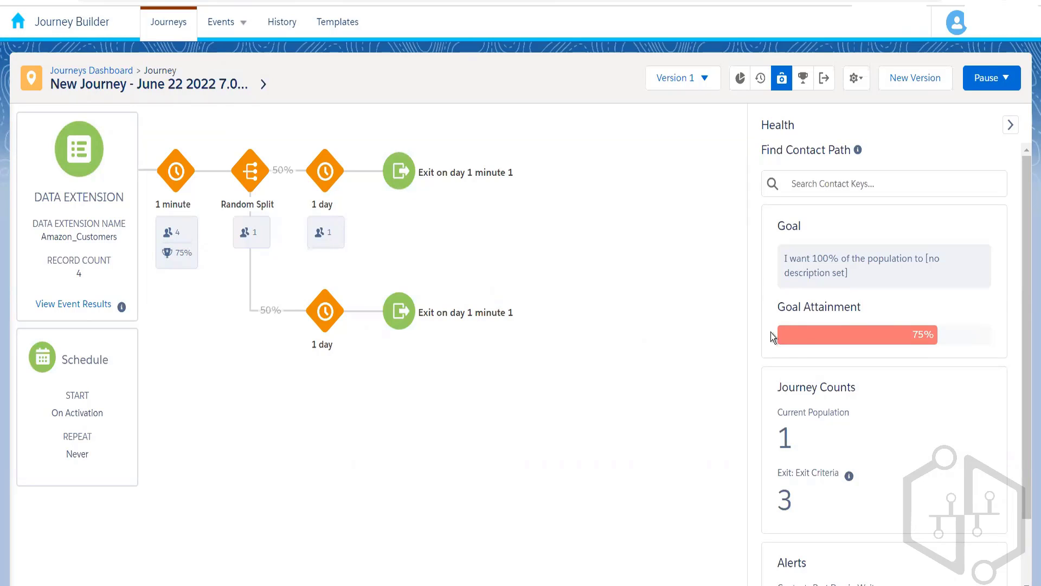
Step: Review the goal attainment, journey counts and past-due alerts against the contact counts on the canvas, and close the Health view
mouse_move(801, 340)
scroll(1003, 412, "down", 2)
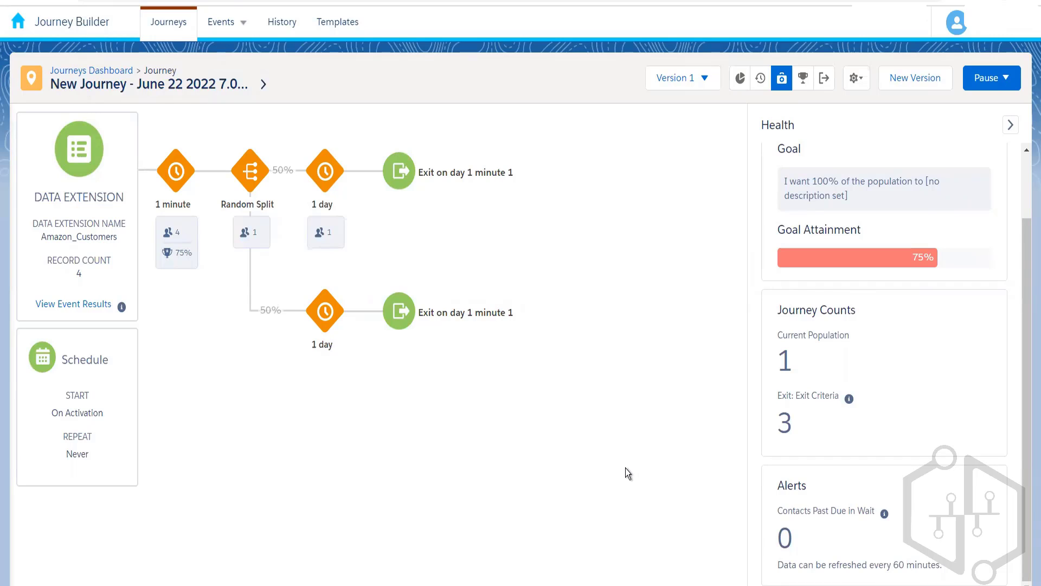
mouse_move(345, 224)
mouse_move(884, 521)
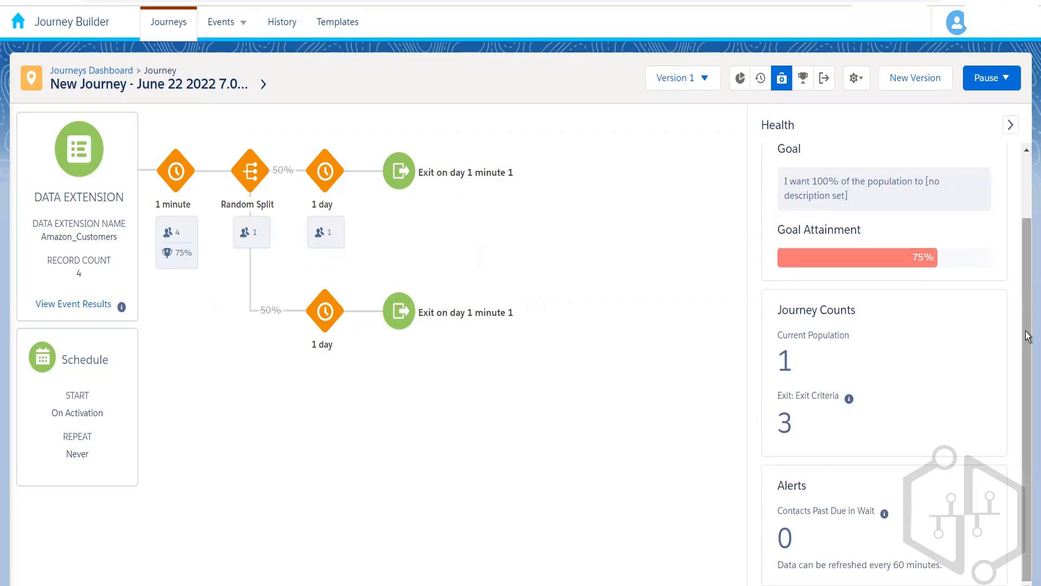
left_click_drag(1028, 263, 1027, 121)
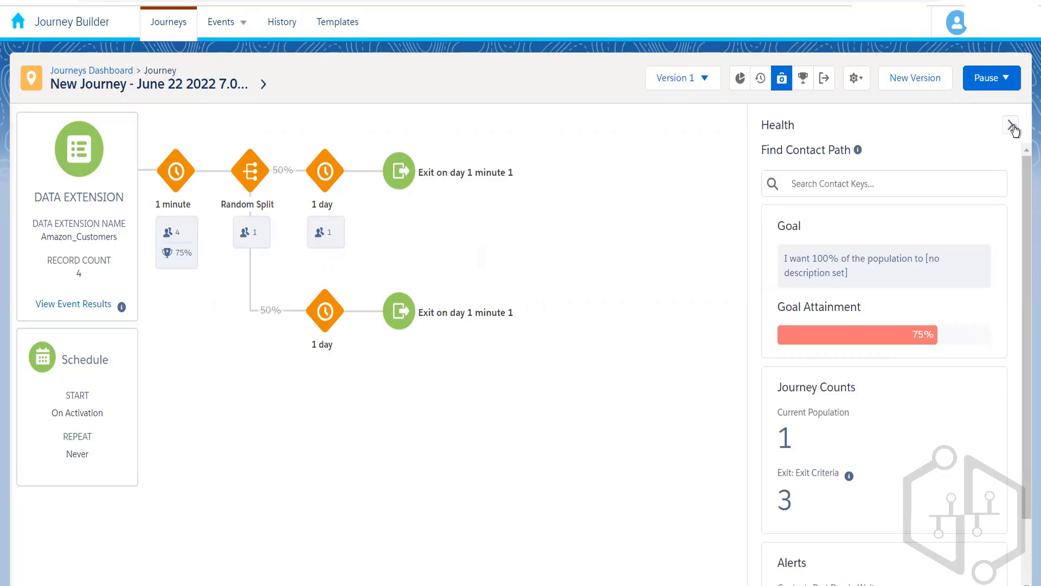
left_click(1012, 126)
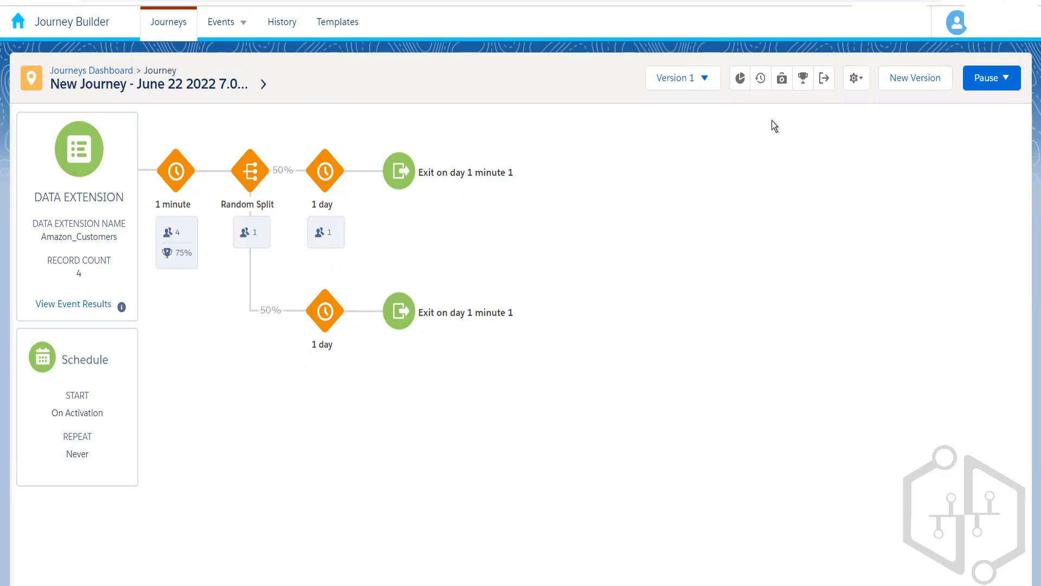
Step: View this journey's contact history and check its Journey filter
left_click(761, 81)
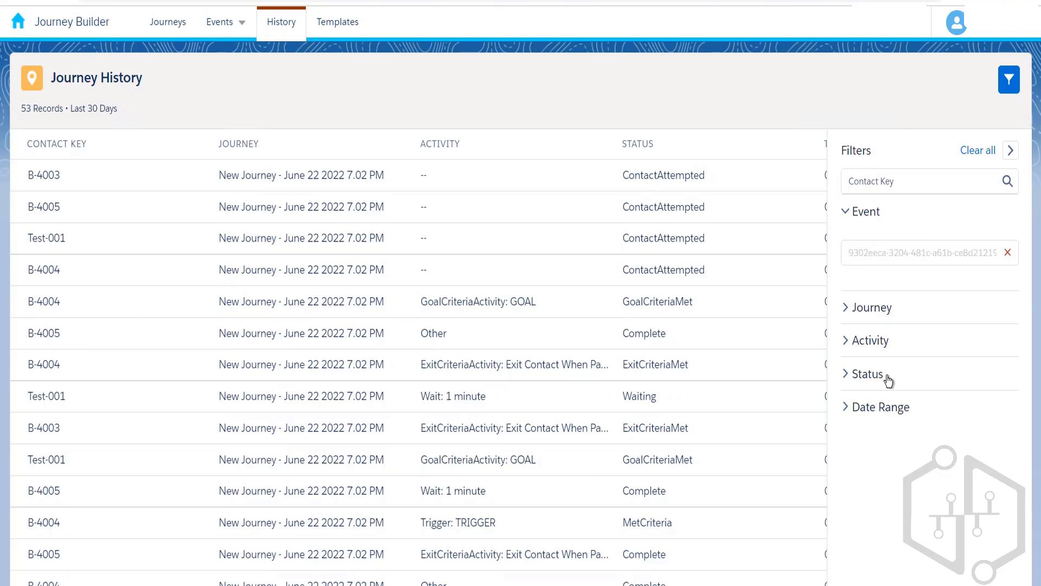
left_click(869, 318)
left_click(869, 315)
Step: View the unfiltered history of all journeys and return to the Journeys Dashboard
left_click(284, 26)
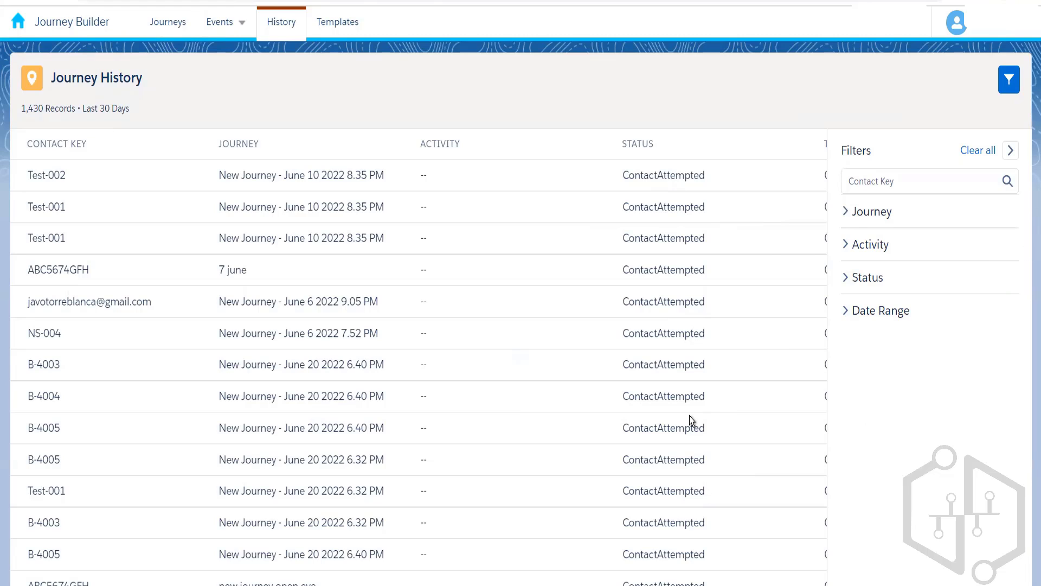
left_click(173, 25)
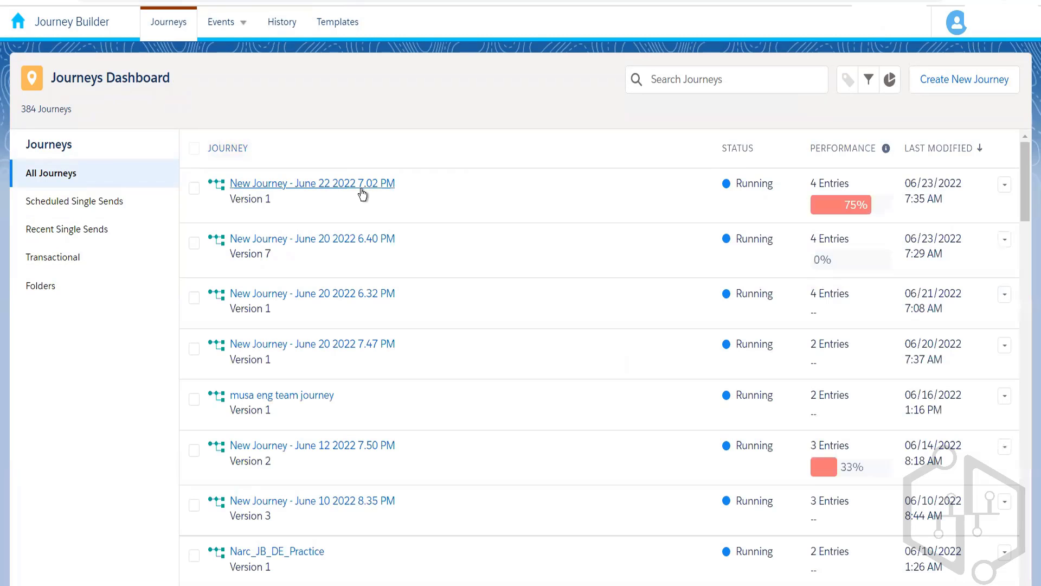
Step: Open New Journey - June 22 2022 7.02 PM, examine its contact history for goal and exit criteria activities, and return to the Journeys Dashboard
left_click(361, 188)
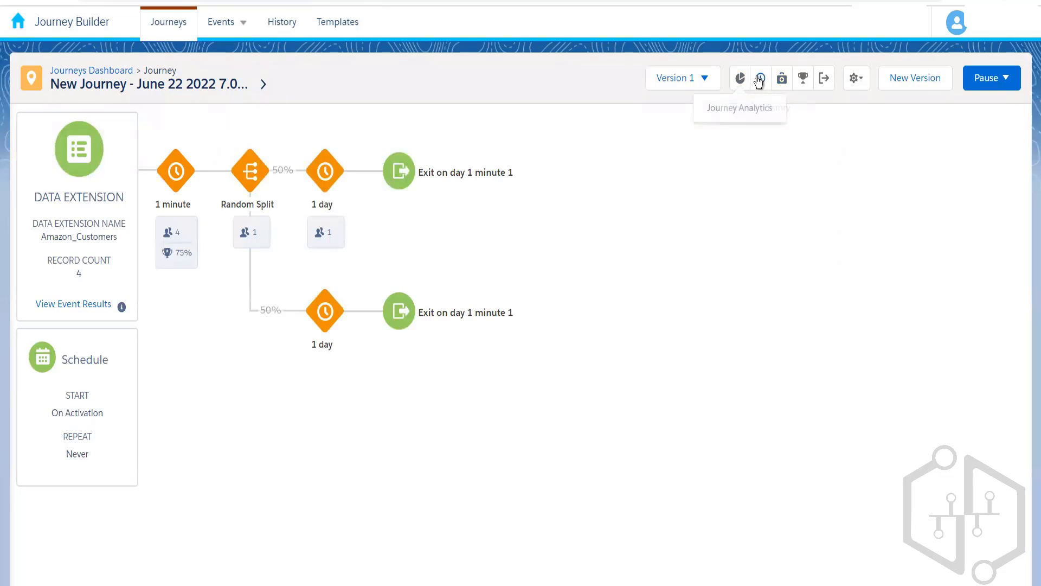
left_click(761, 80)
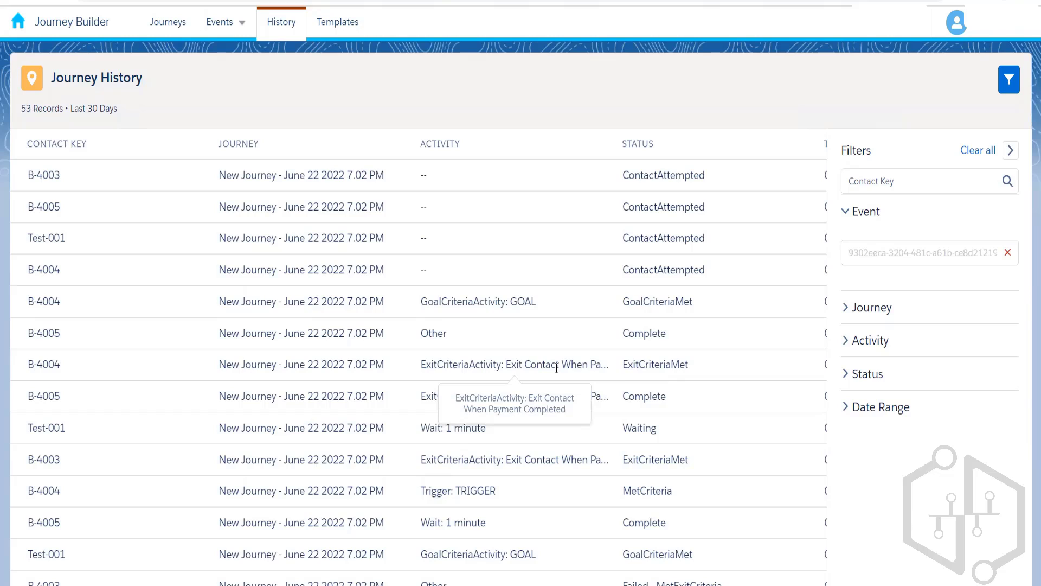
left_click_drag(556, 368, 519, 369)
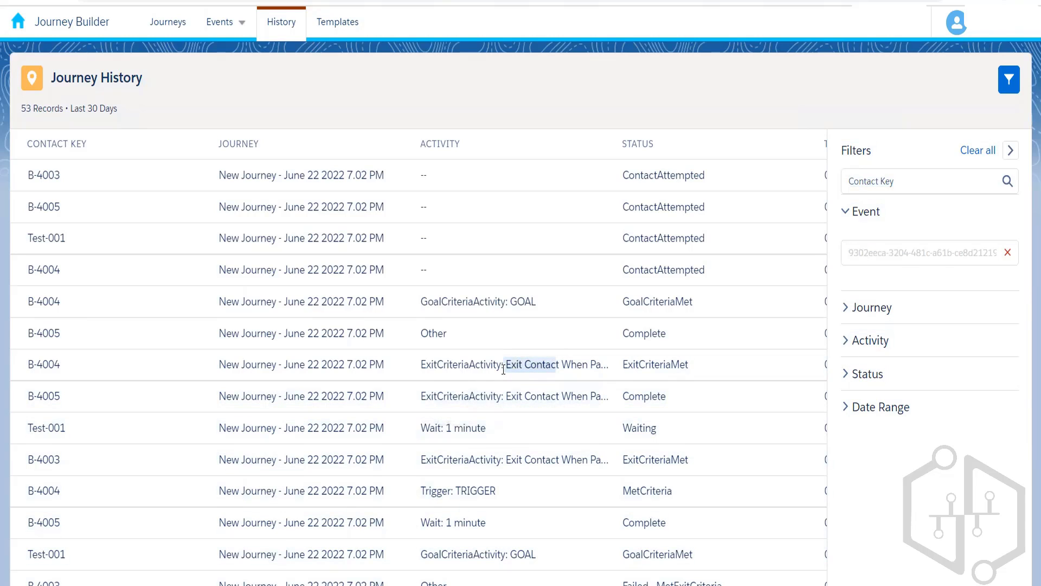
left_click(521, 369)
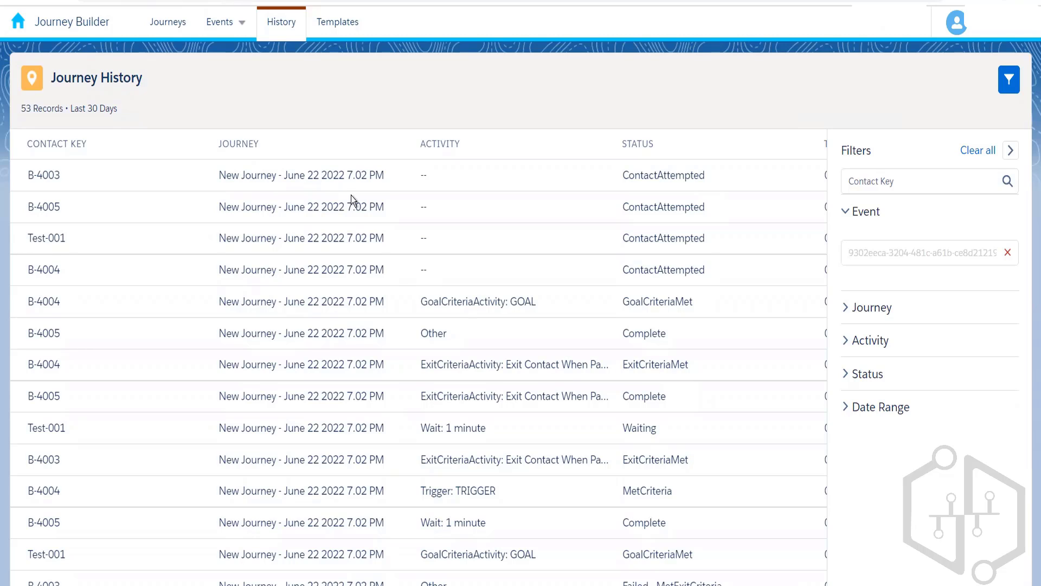
left_click(180, 32)
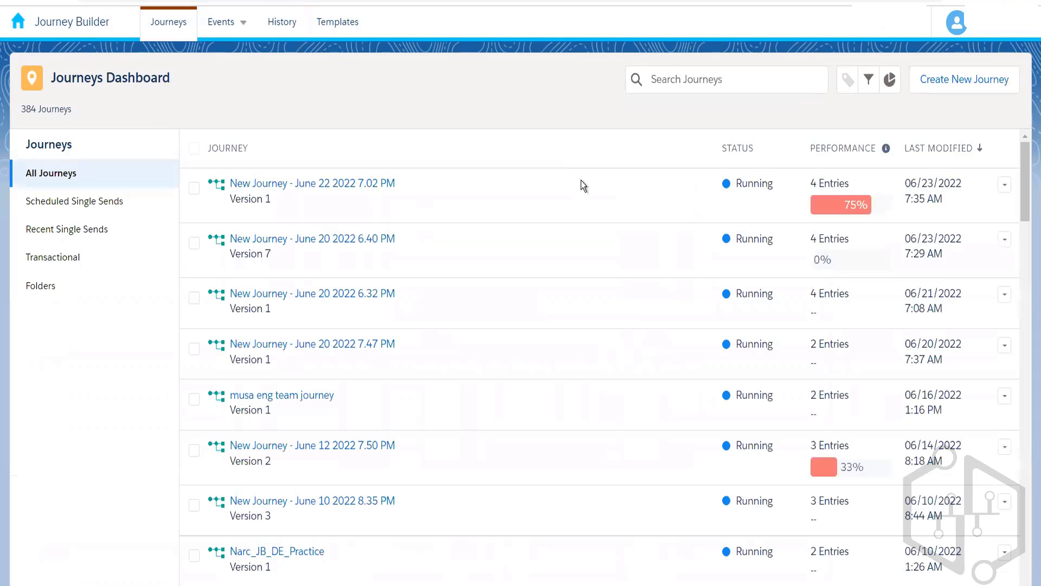
Step: Reopen the June 22 2022 7.02 PM journey, view the Version 1 journey settings, and close them
left_click(366, 184)
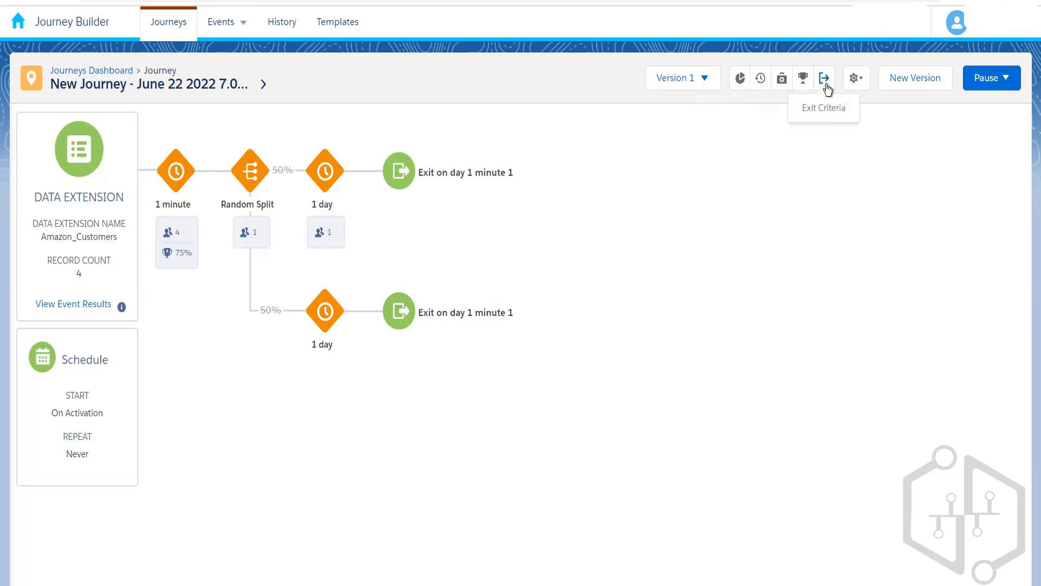
left_click(865, 83)
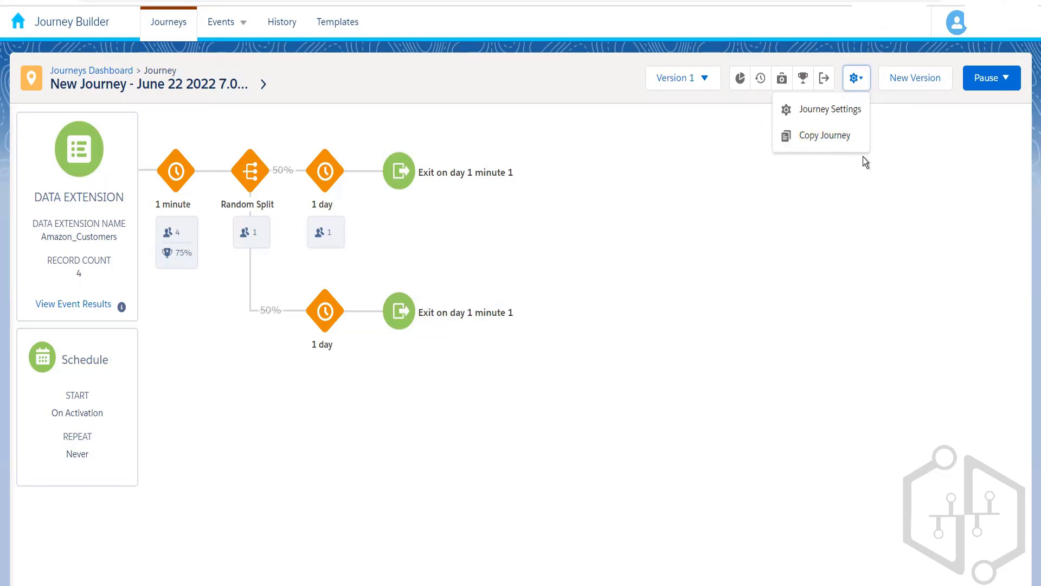
left_click(829, 111)
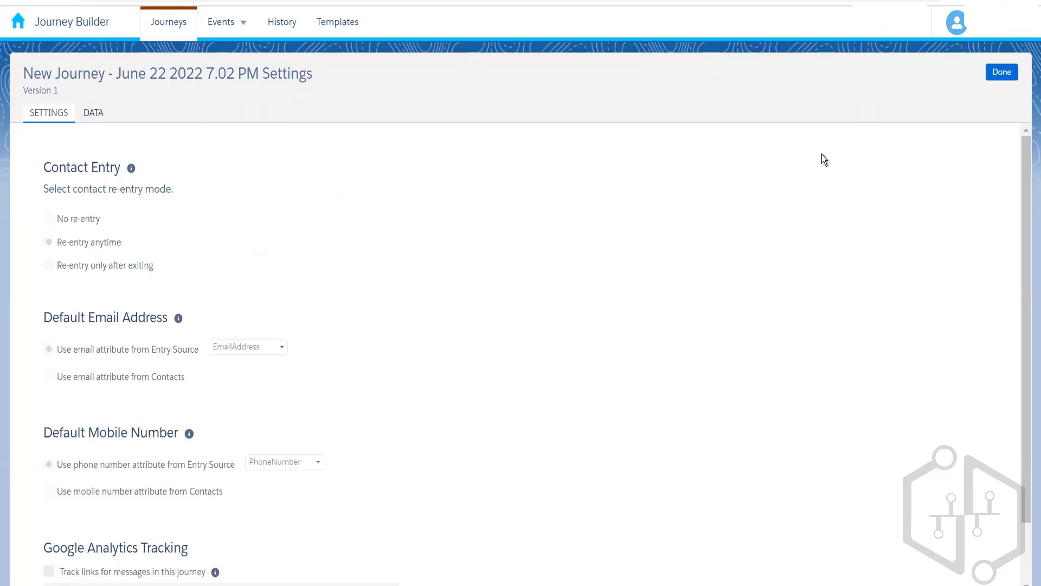
left_click(1002, 72)
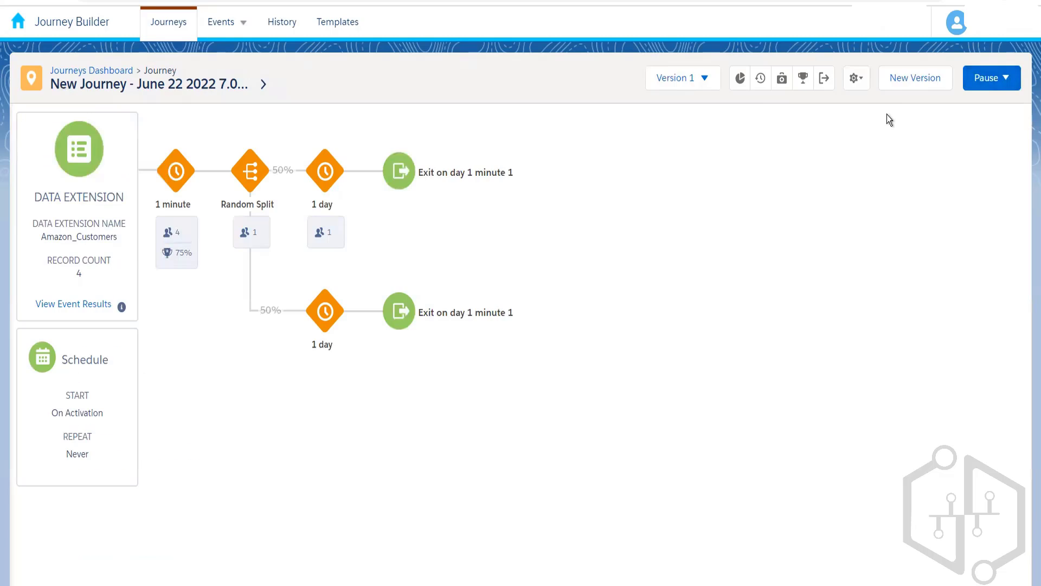
Step: Create a new version of the journey, view its contact entry and default address settings, and close them
left_click(918, 80)
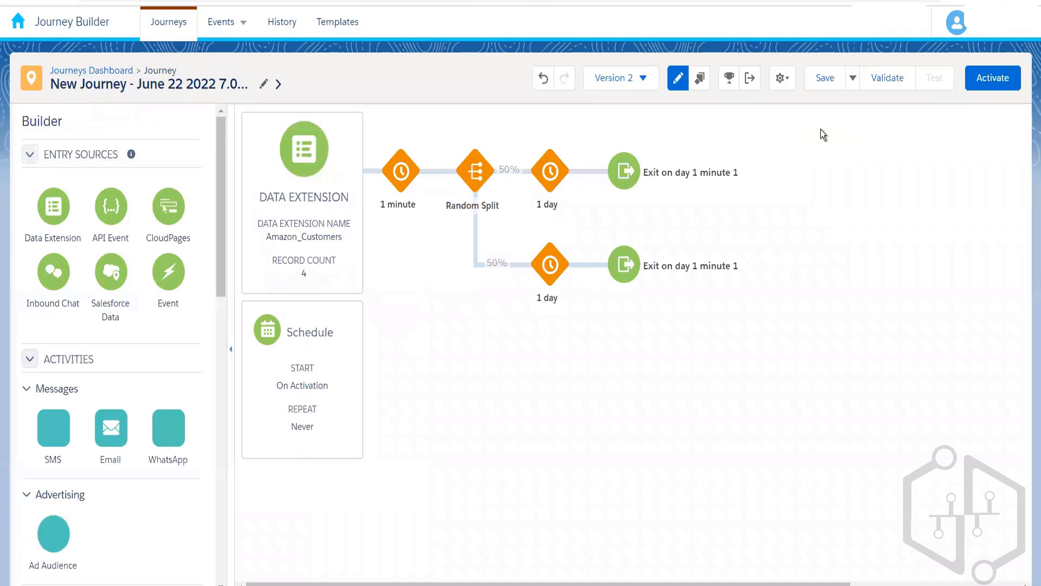
left_click(782, 79)
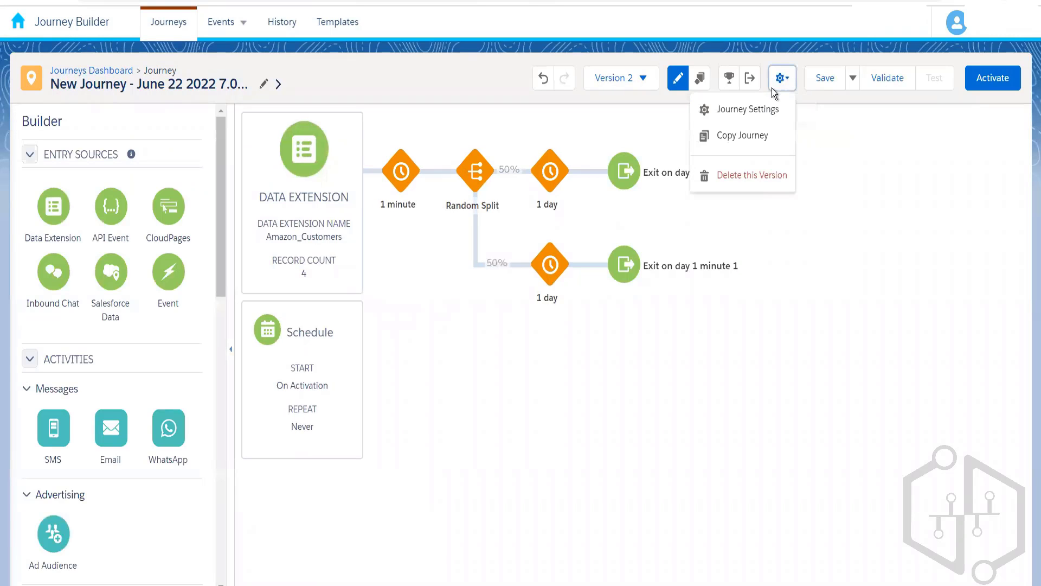
left_click(750, 104)
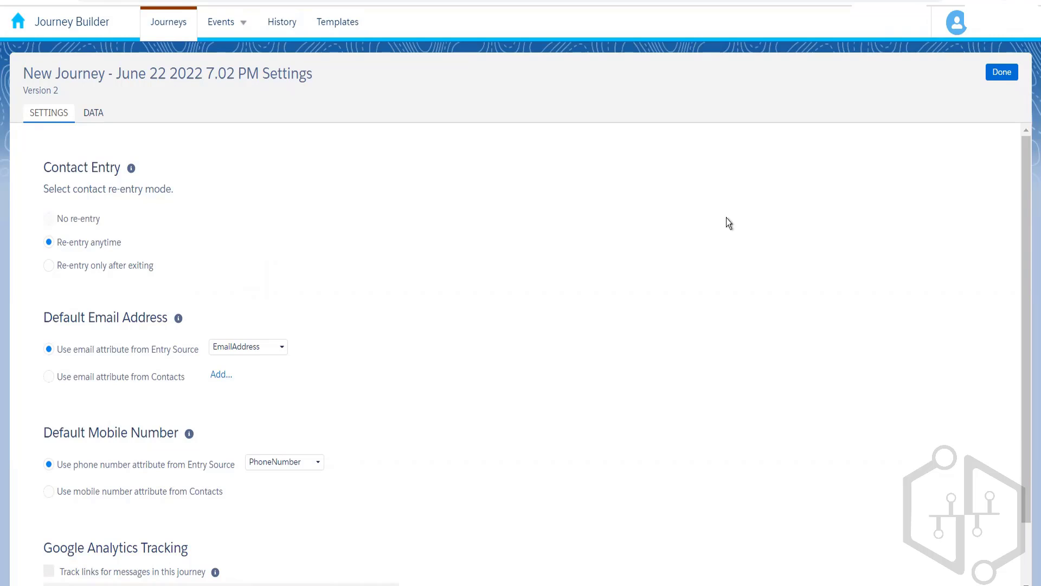
left_click(1000, 72)
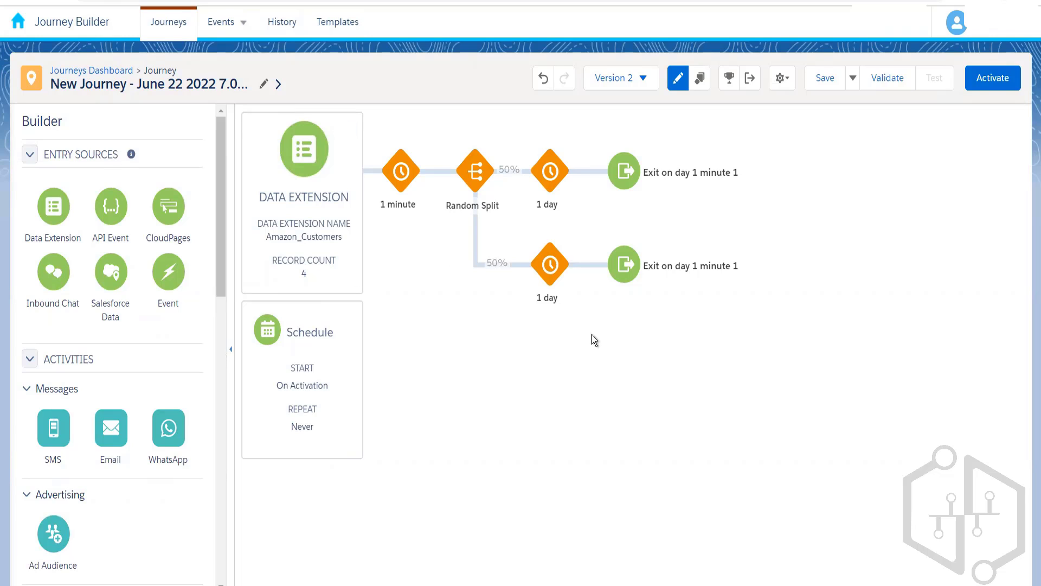
Step: Reopen the Version 2 journey settings, try the Contacts email option, and set the default email to EmailAddress from the entry source
left_click(781, 81)
left_click(754, 108)
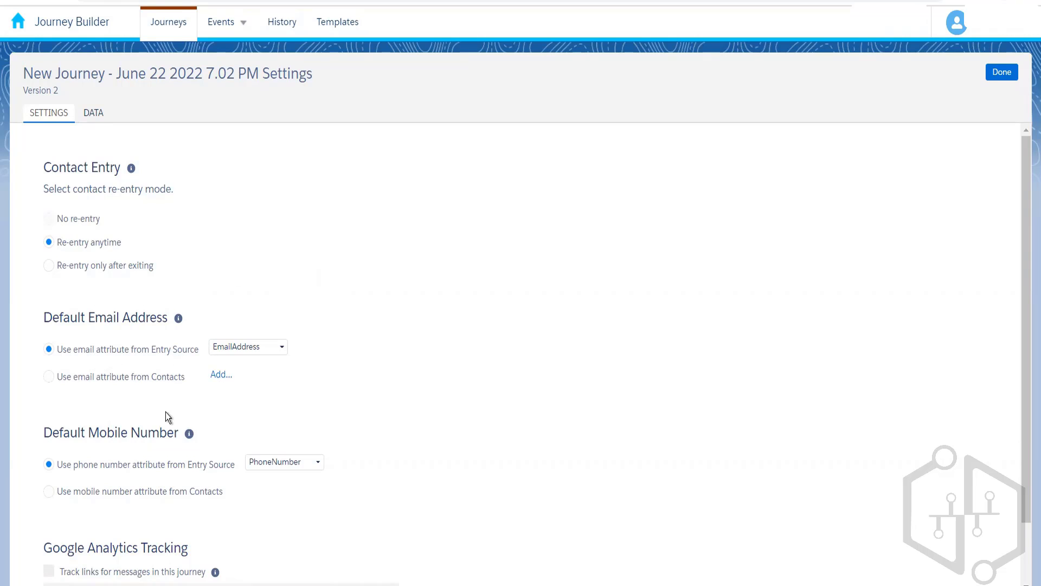
left_click(114, 379)
left_click(277, 352)
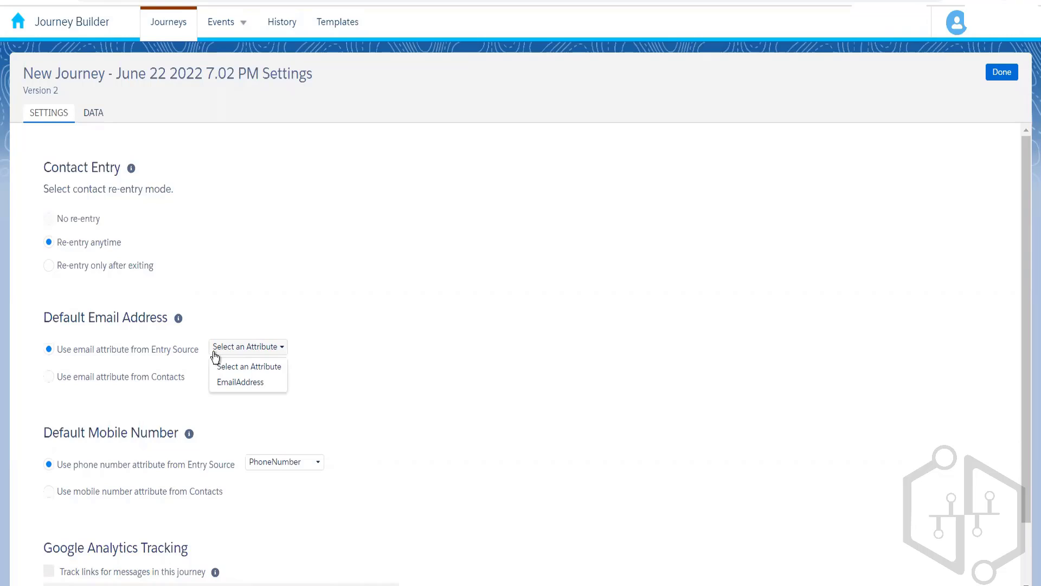
left_click(249, 383)
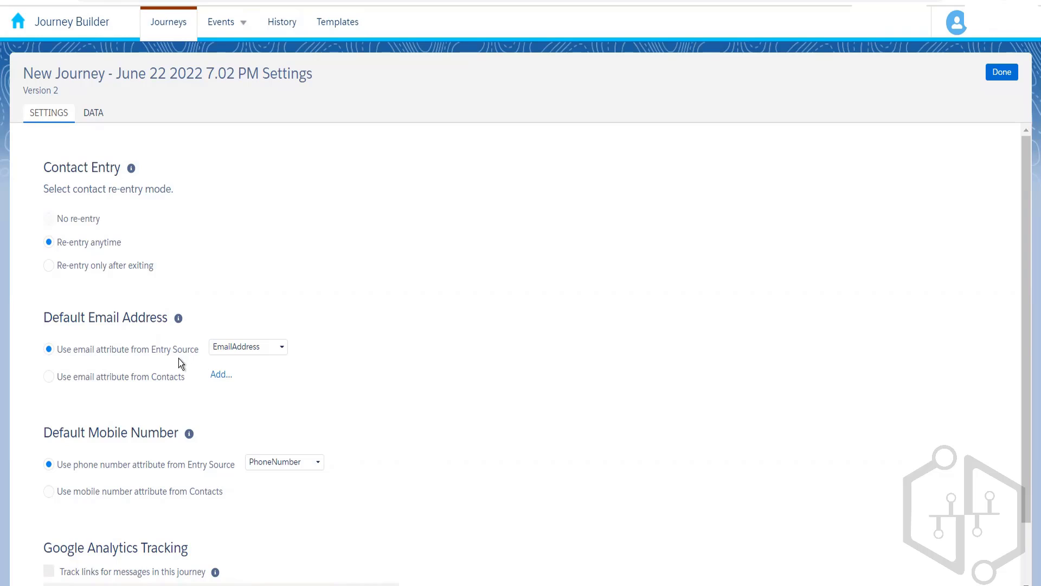
Step: Try the email attribute from Contacts as default, browse the available email attributes, and switch back to the entry source
left_click(111, 381)
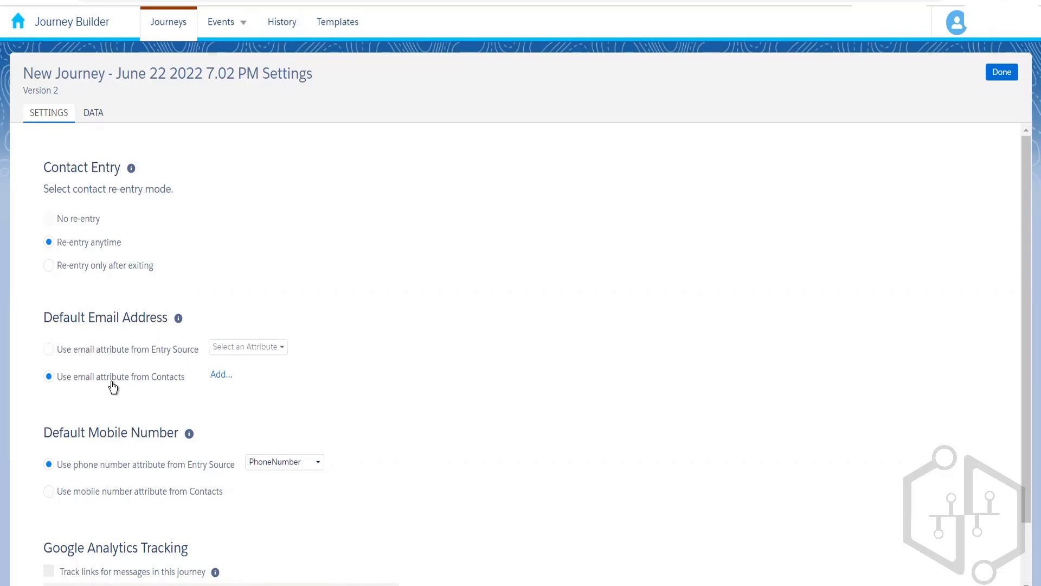
left_click(221, 375)
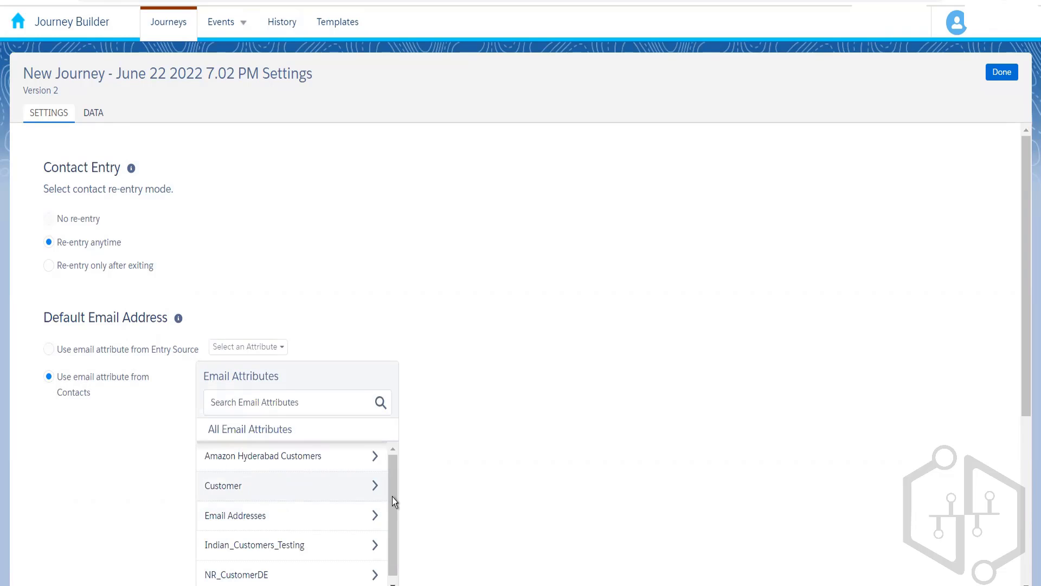
left_click_drag(395, 532, 395, 537)
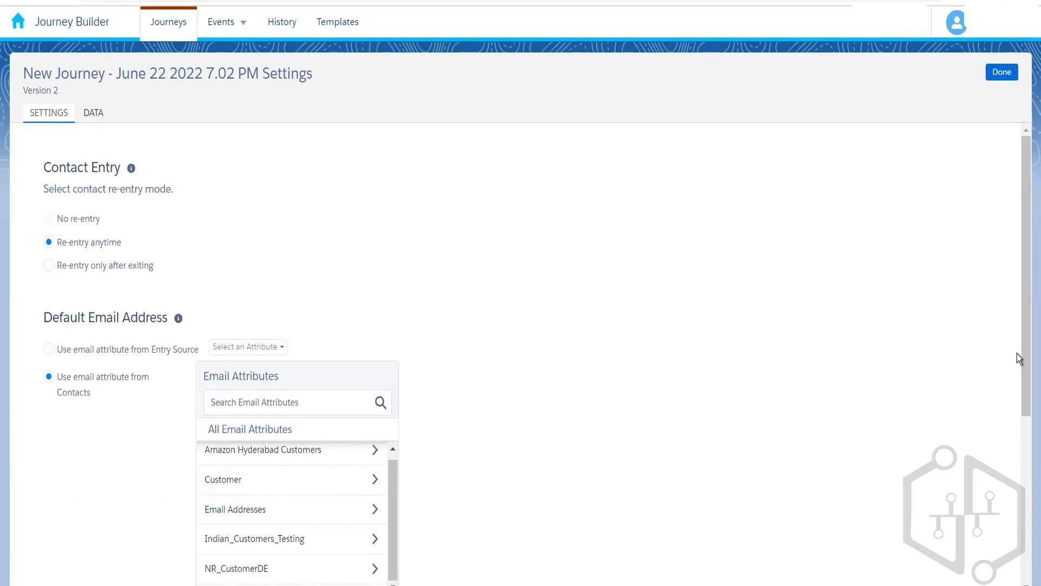
left_click_drag(1027, 371, 1026, 447)
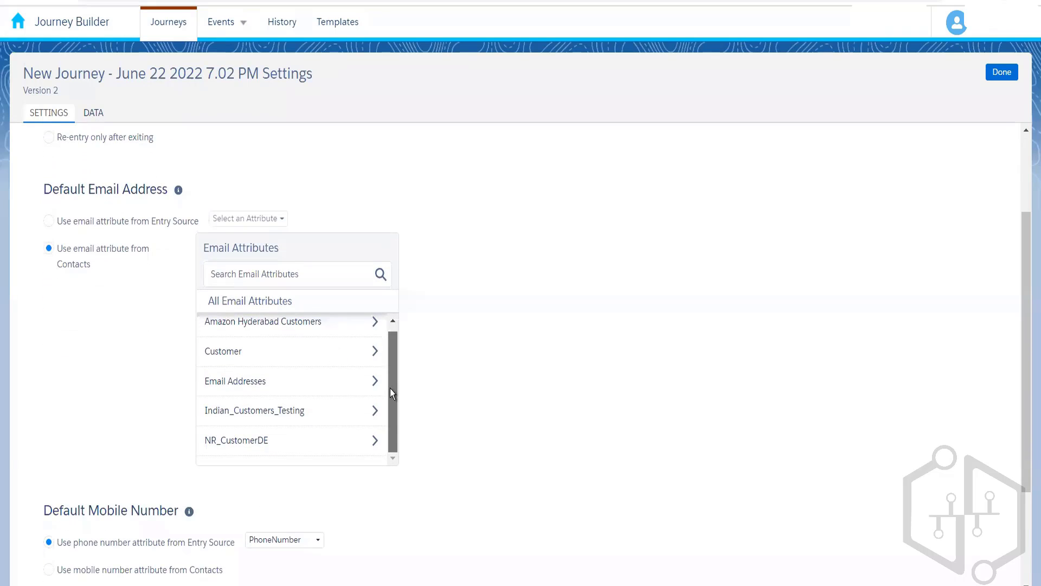
left_click_drag(389, 388, 391, 331)
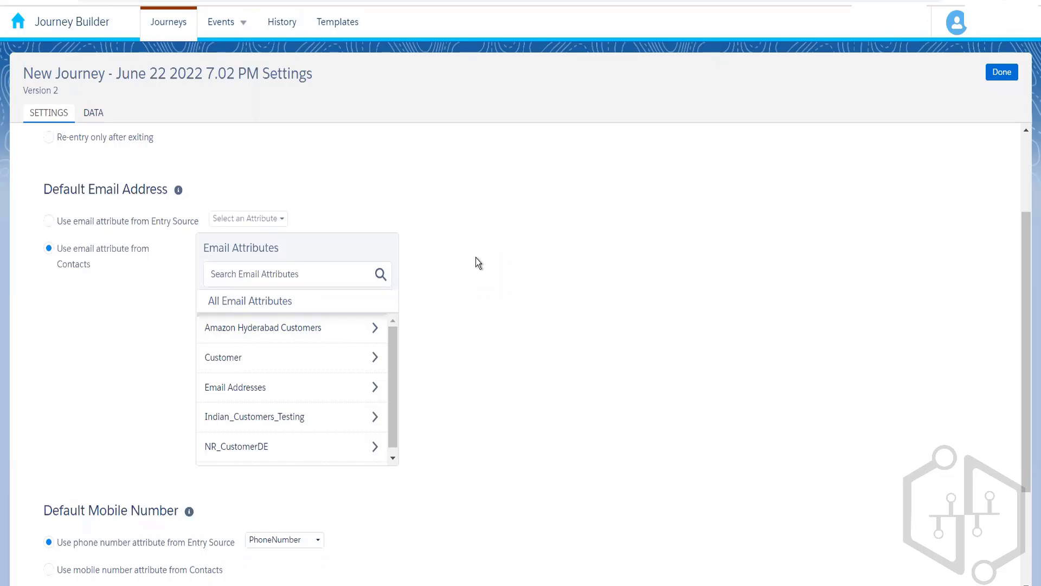
mouse_move(16, 24)
left_click(141, 228)
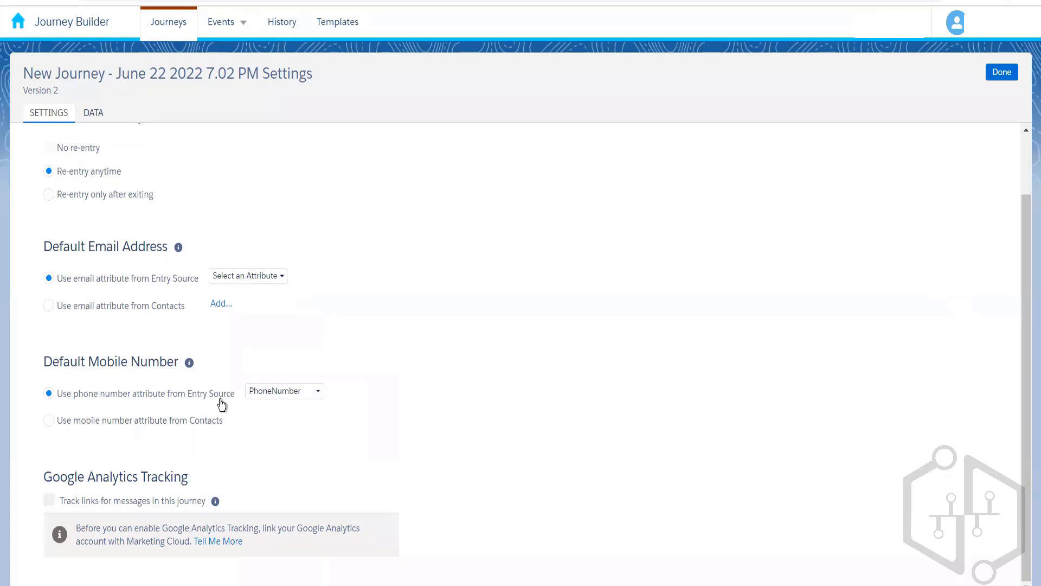
Step: Try the mobile number attribute from Contacts, switch back to the entry source, and review the Google Analytics and other settings
left_click(146, 422)
left_click(176, 393)
scroll(1028, 385, "up", 1)
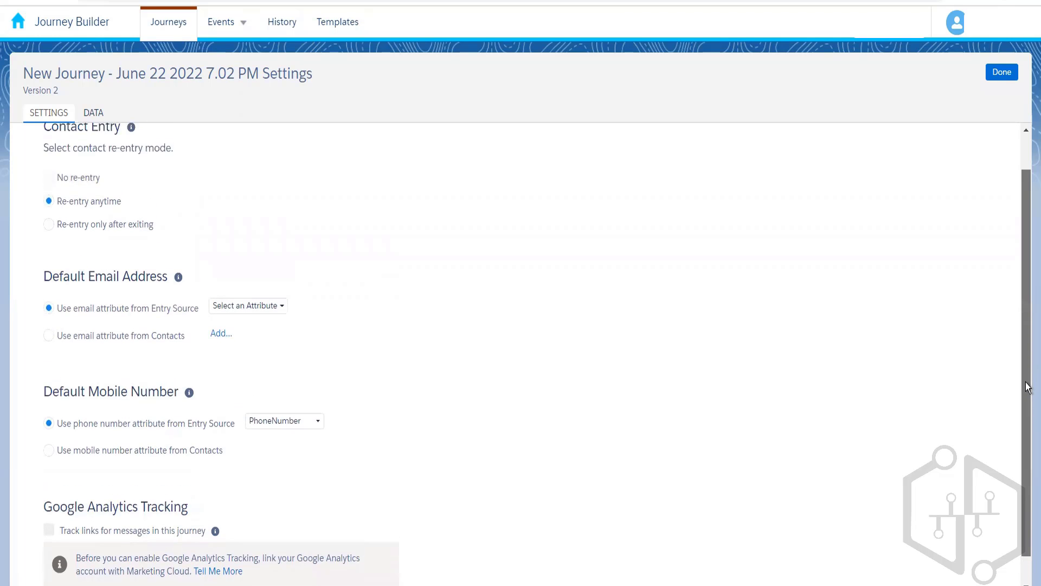
scroll(1020, 422, "down", 1)
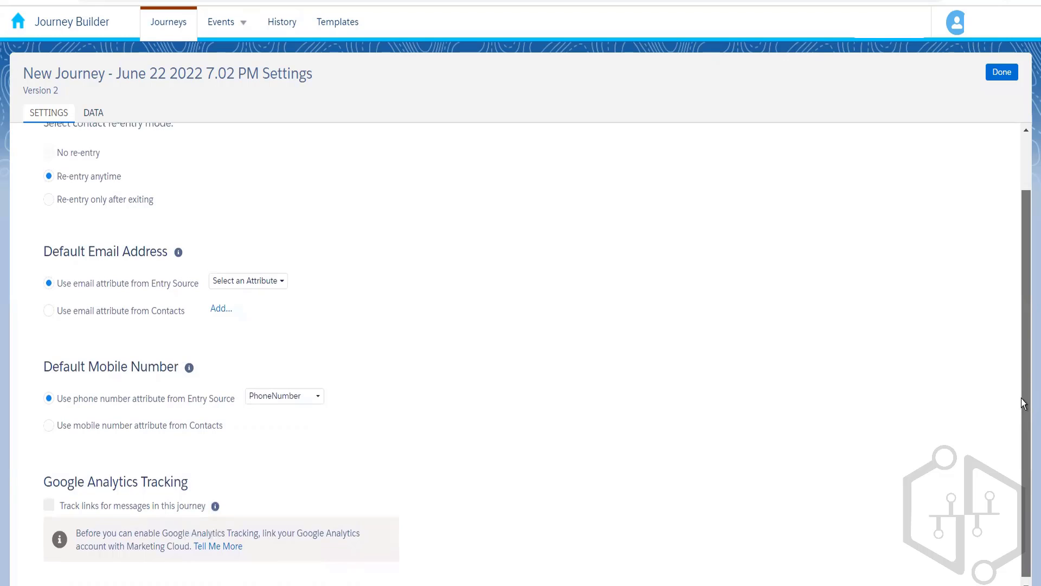
scroll(1021, 398, "up", 1)
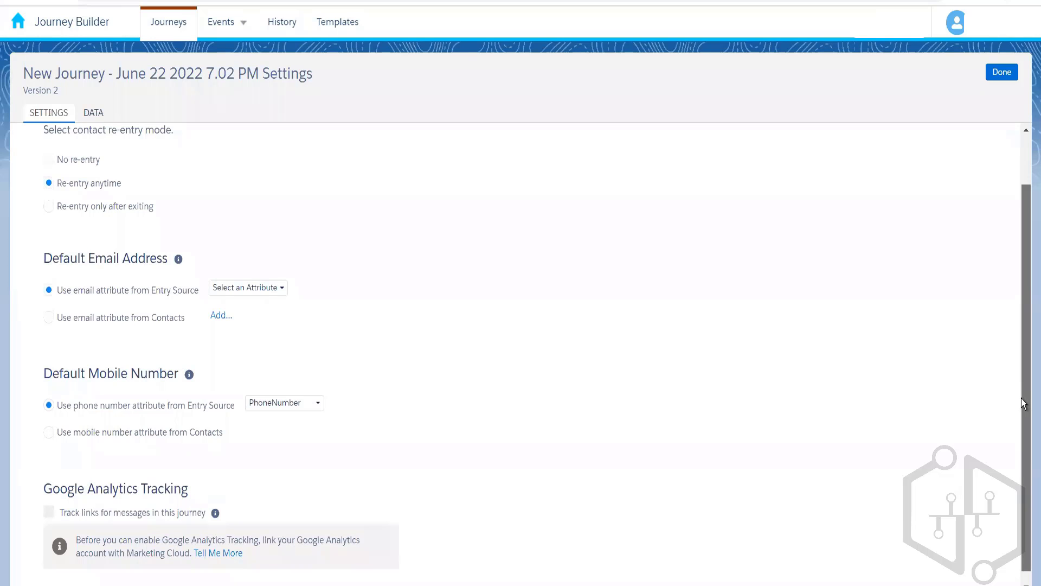
left_click_drag(1020, 398, 1014, 245)
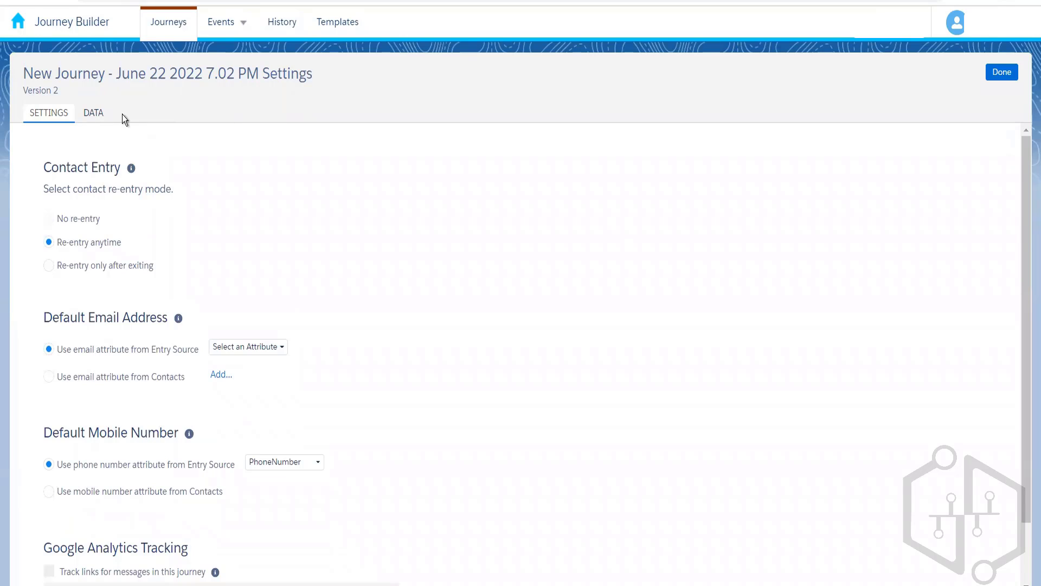
Step: Examine the journey's entry data attributes and the contact data folders in its settings, and return to the Journeys Dashboard
left_click(100, 114)
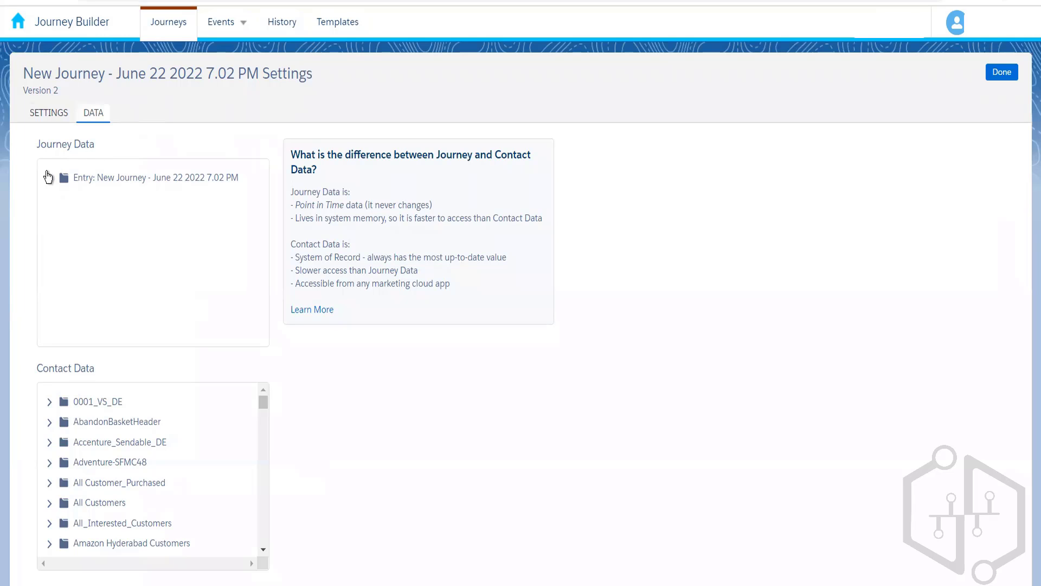
left_click(49, 179)
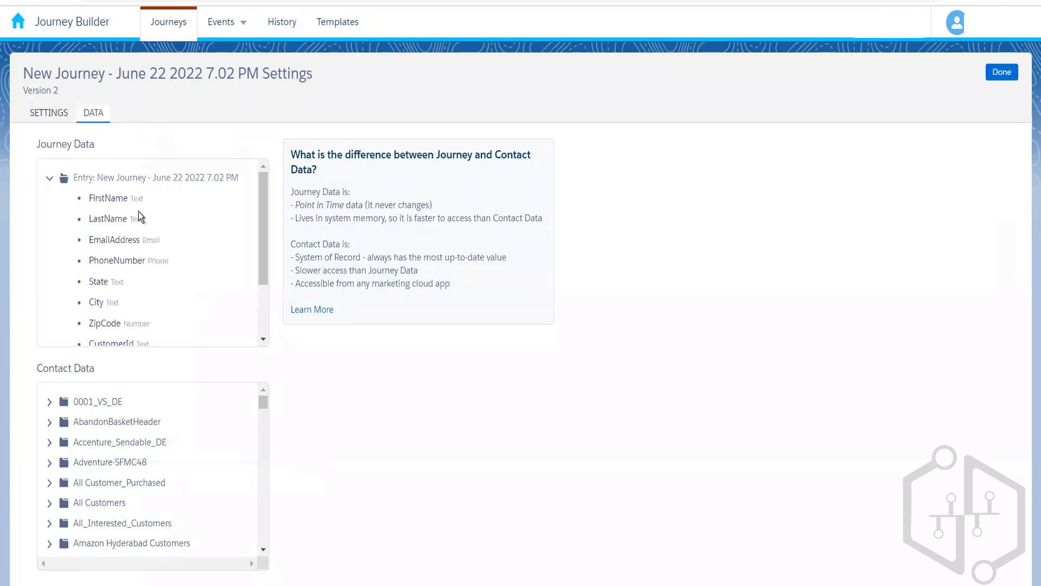
left_click_drag(263, 247, 262, 207)
left_click_drag(265, 444, 262, 356)
left_click(53, 120)
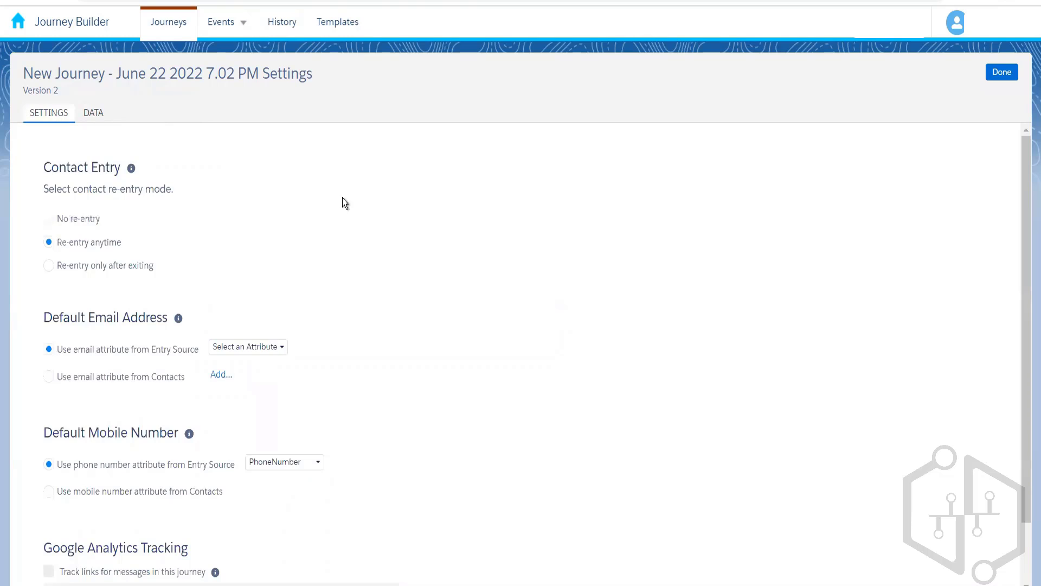
left_click(173, 28)
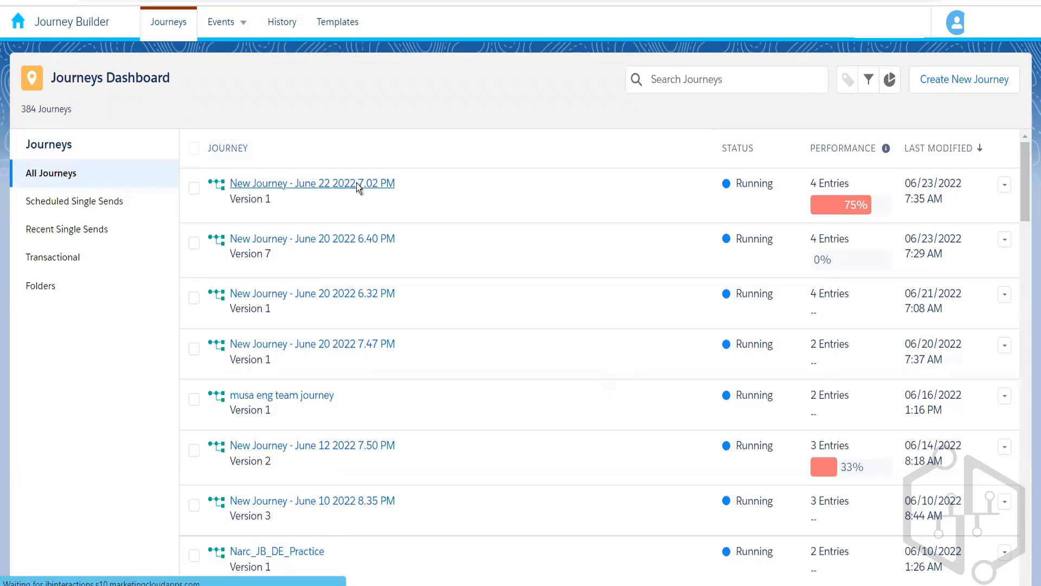
Step: Open the Anniversary Send journey template and view the best practice recommendation for its entry event
left_click(355, 185)
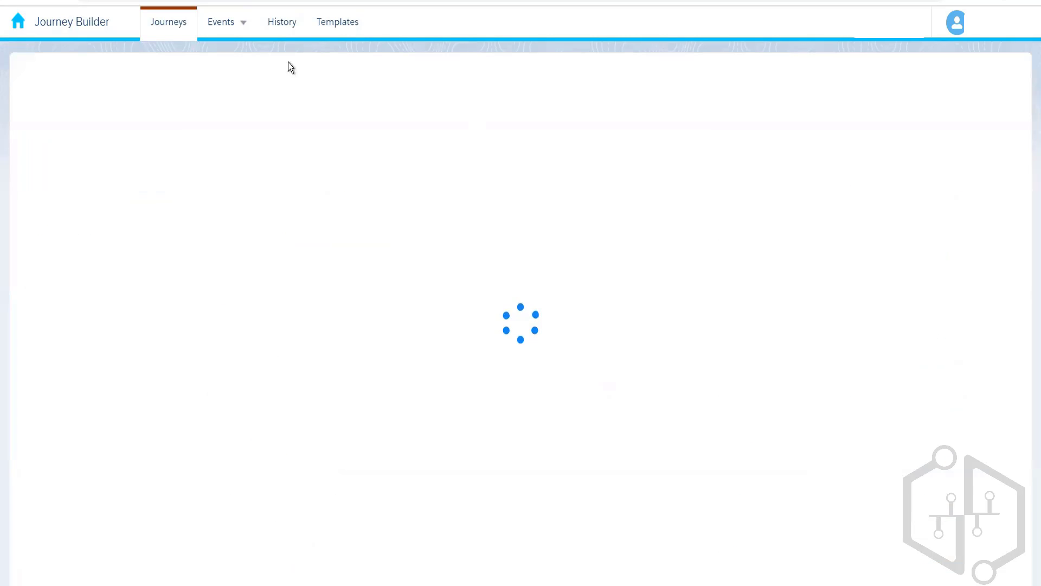
left_click(342, 27)
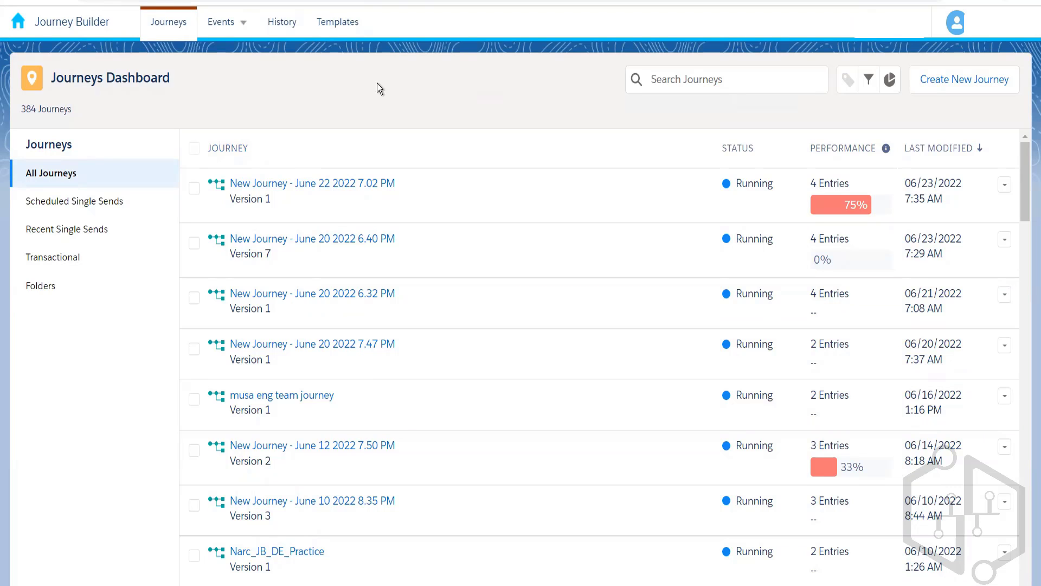
left_click(344, 26)
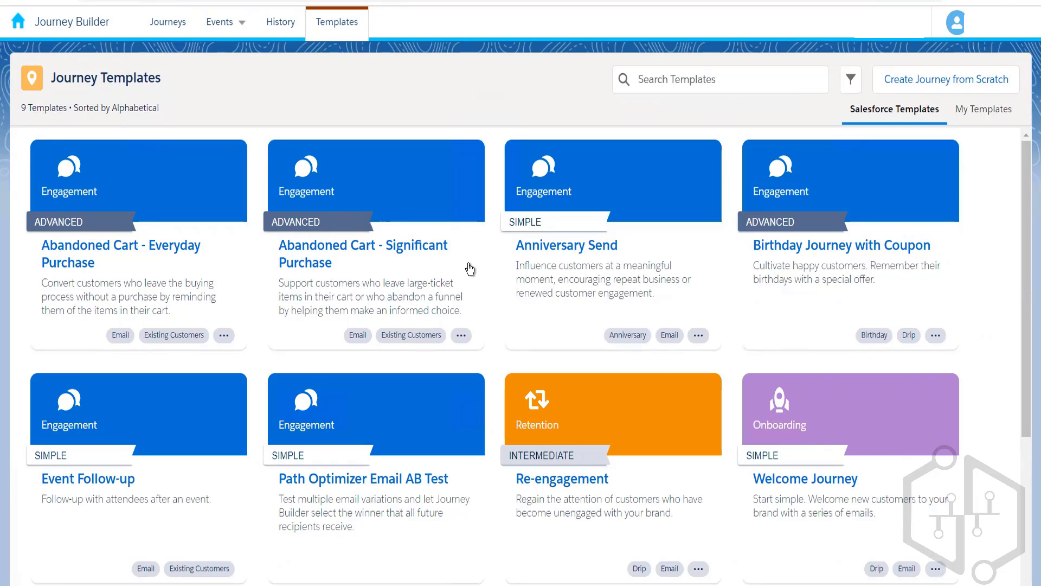
left_click(624, 260)
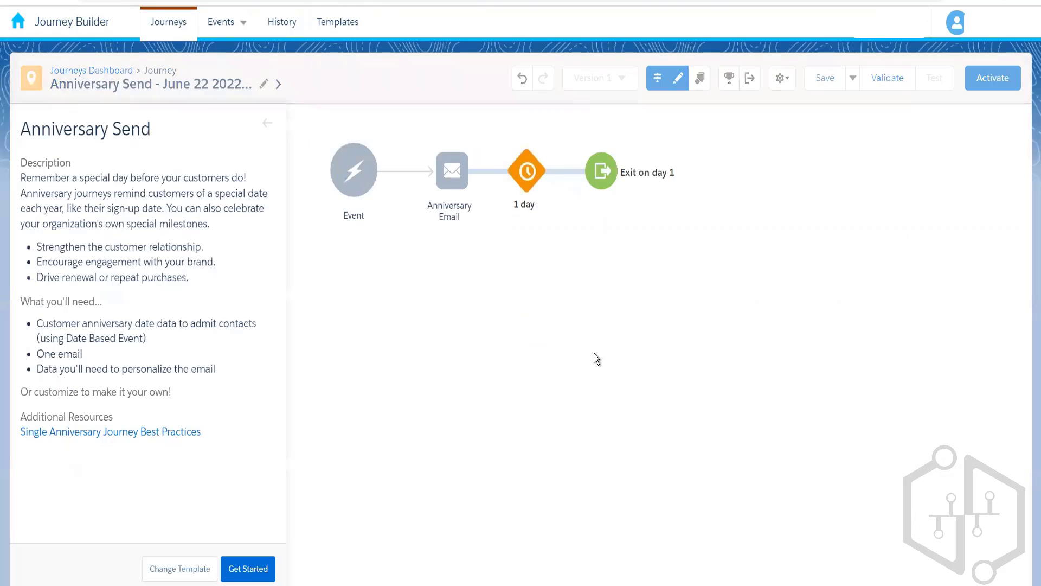
left_click(334, 223)
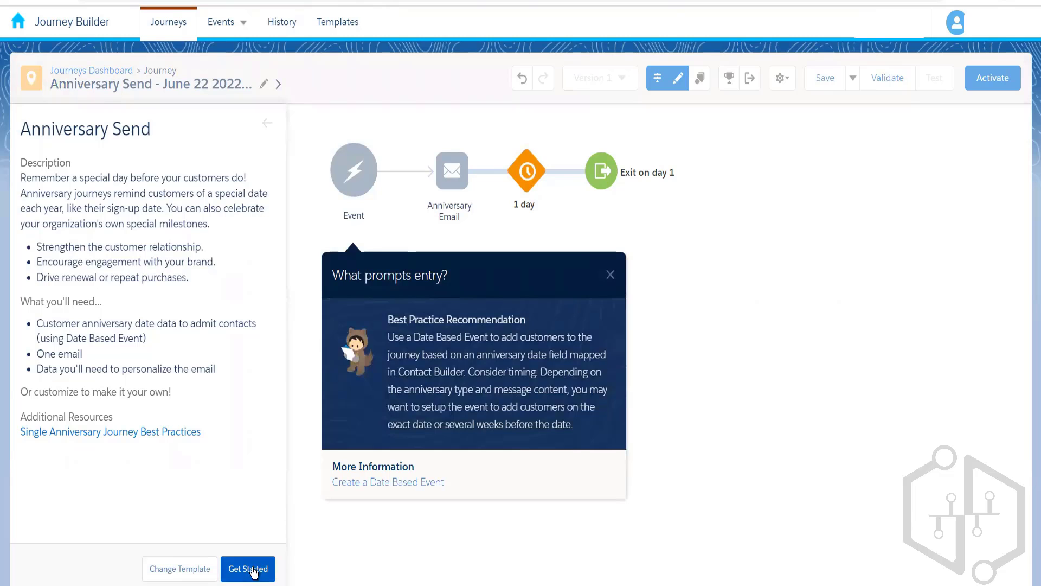
Step: Get started with the Anniversary Send template, view its builder canvas, and quit the journey without saving
left_click(248, 568)
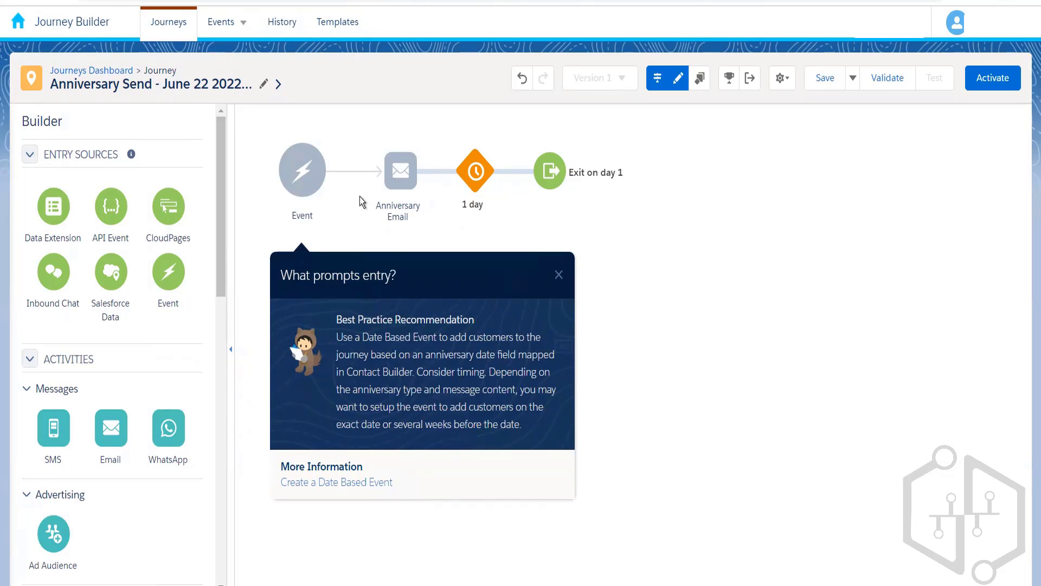
mouse_move(398, 210)
left_click(119, 72)
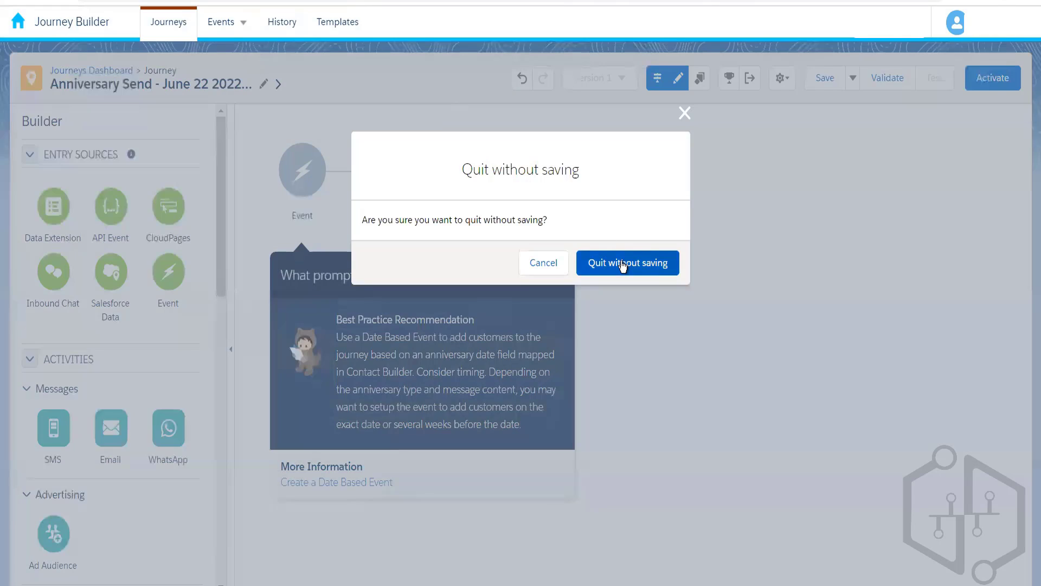
left_click(621, 257)
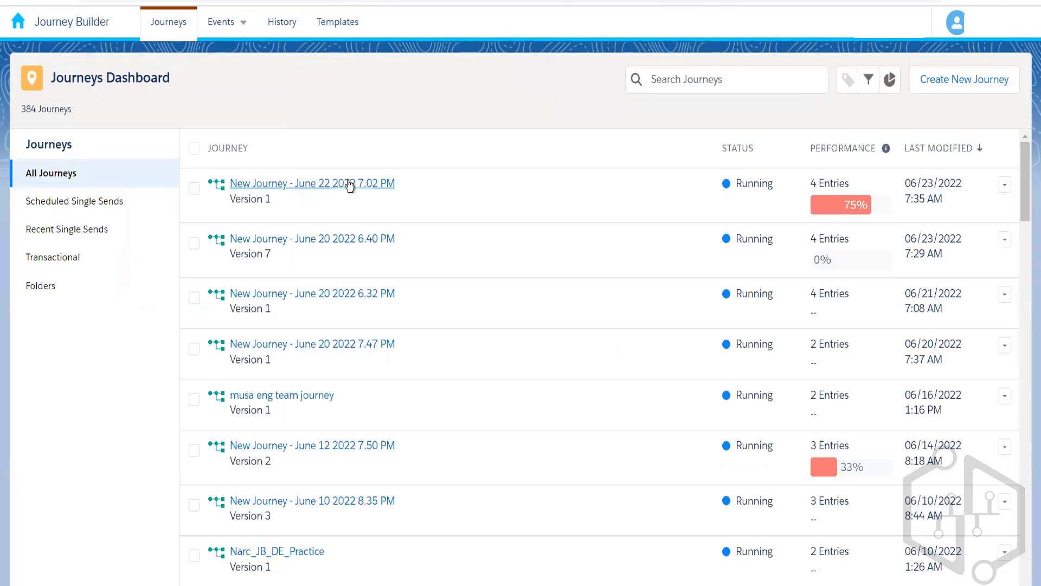
Step: Open the running journey New Journey - June 22 2022 7.02 PM and switch to its Version 2 draft
left_click(349, 184)
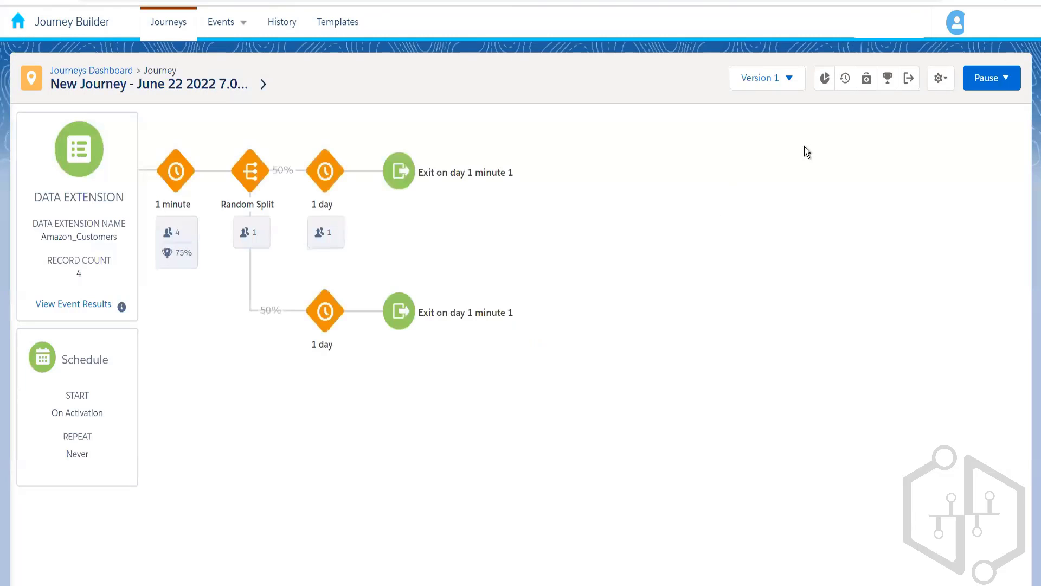
left_click(760, 89)
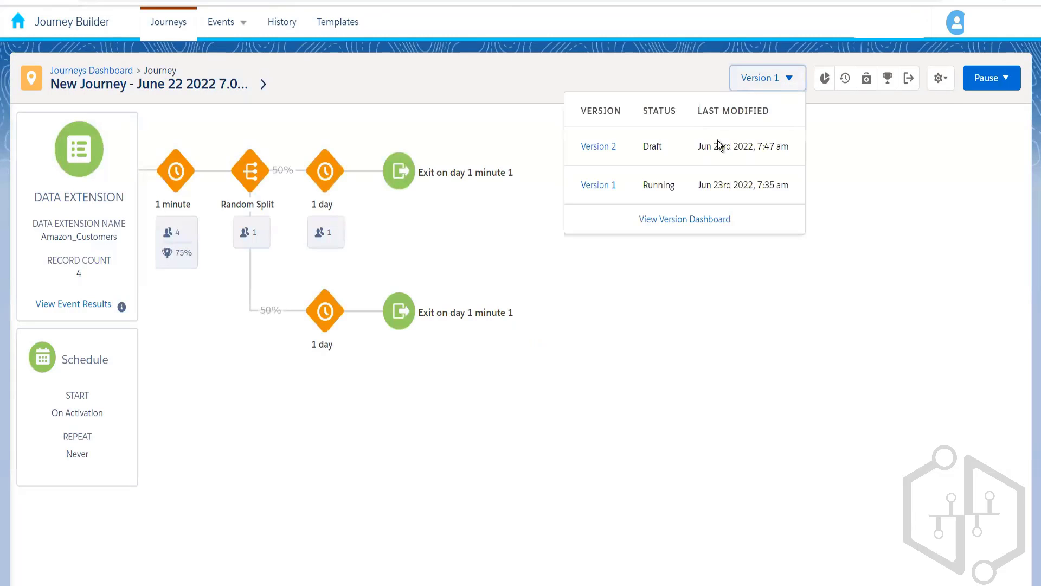
left_click(867, 126)
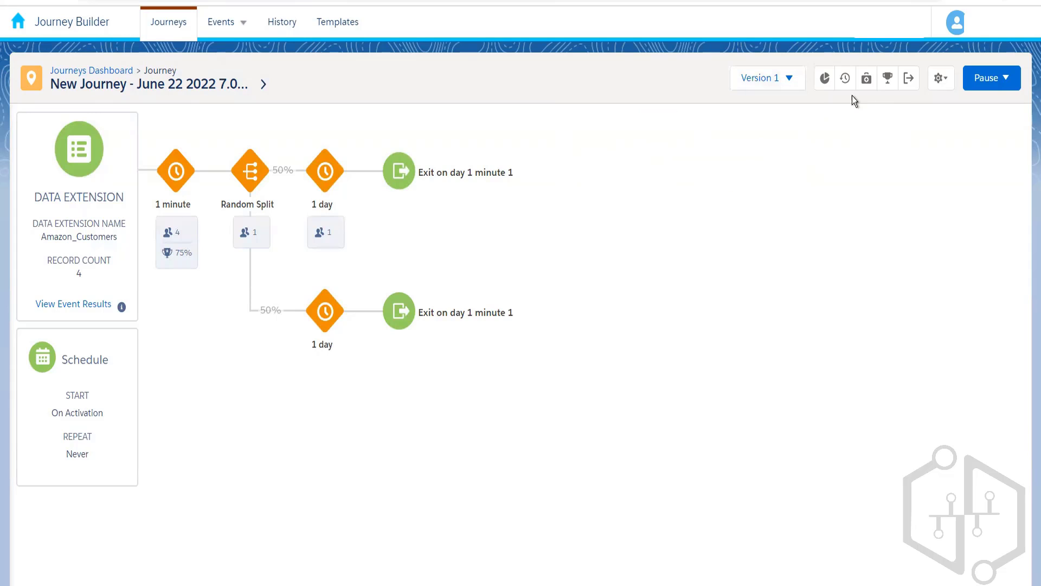
left_click(764, 89)
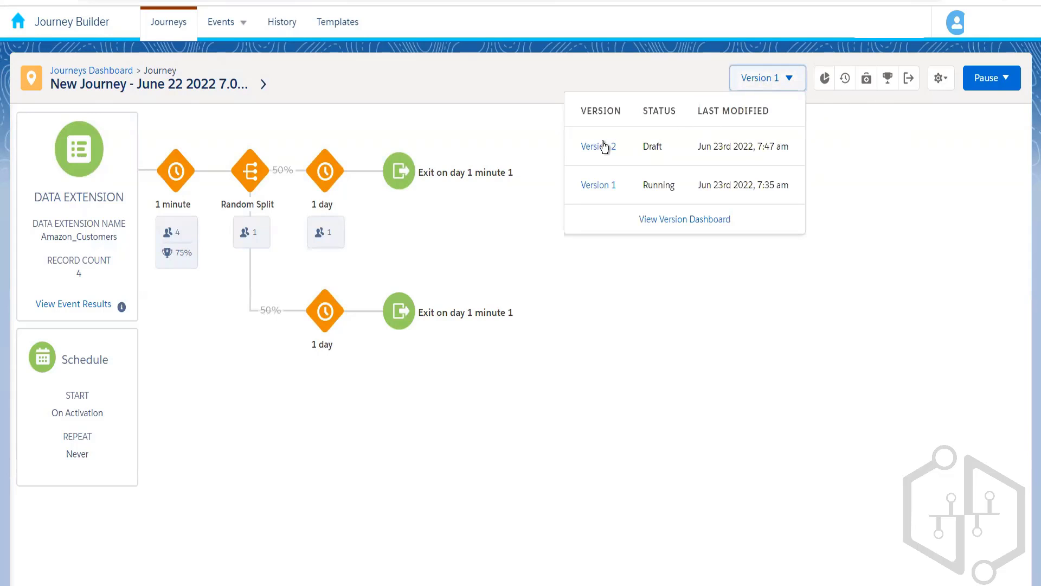
left_click(786, 143)
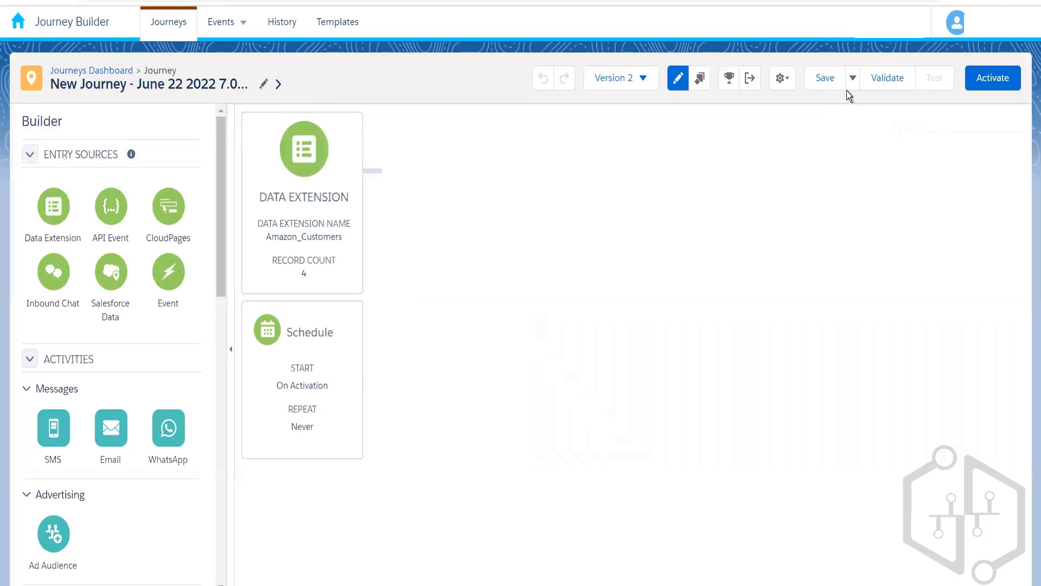
Step: Review the Save as Template summary for the Version 2 draft, including its information and sharing sections, and close it without creating a template
left_click(850, 85)
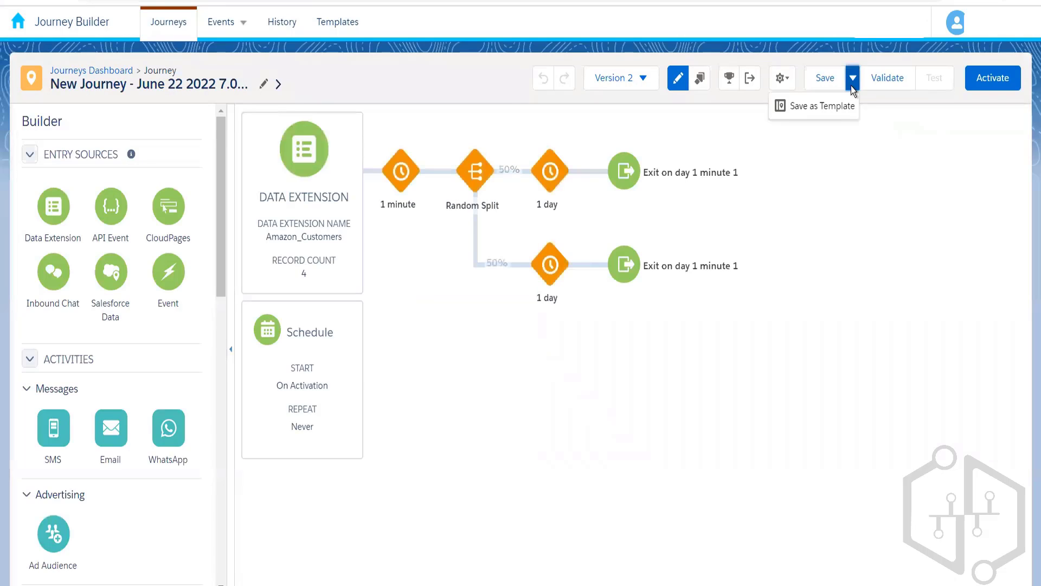
left_click(822, 106)
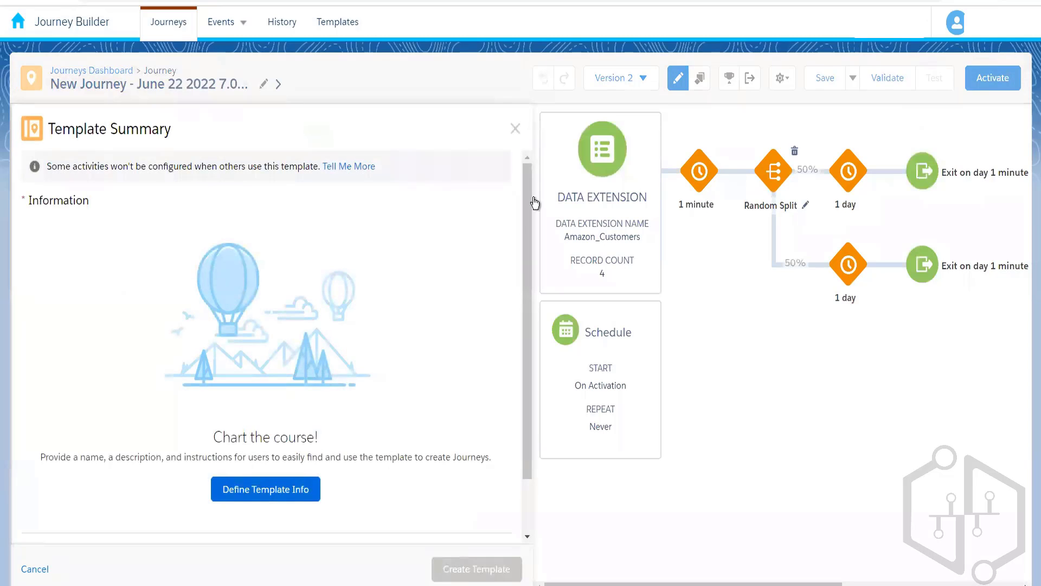
left_click_drag(526, 220, 521, 349)
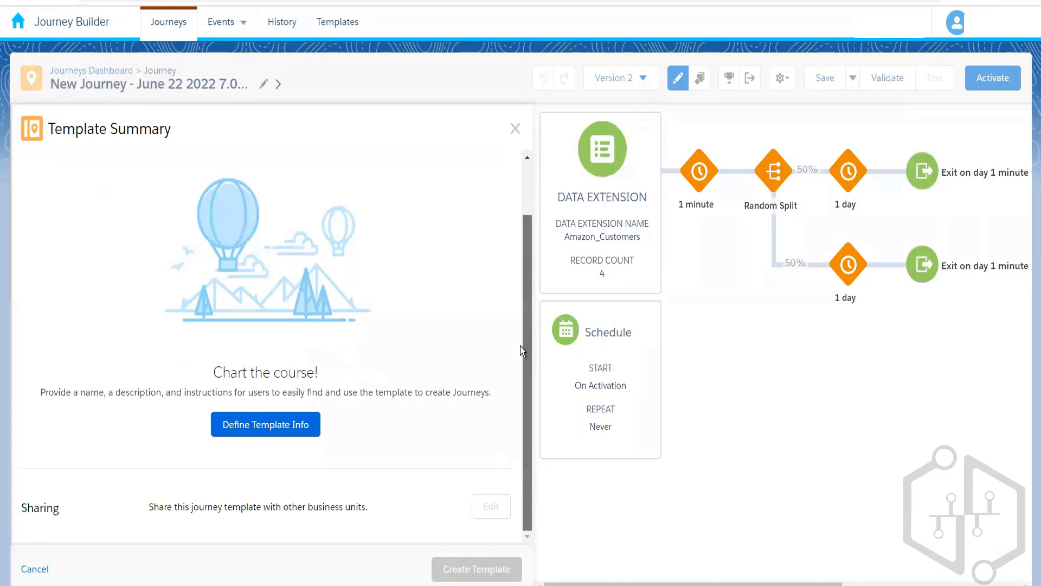
scroll(514, 217, "up", 2)
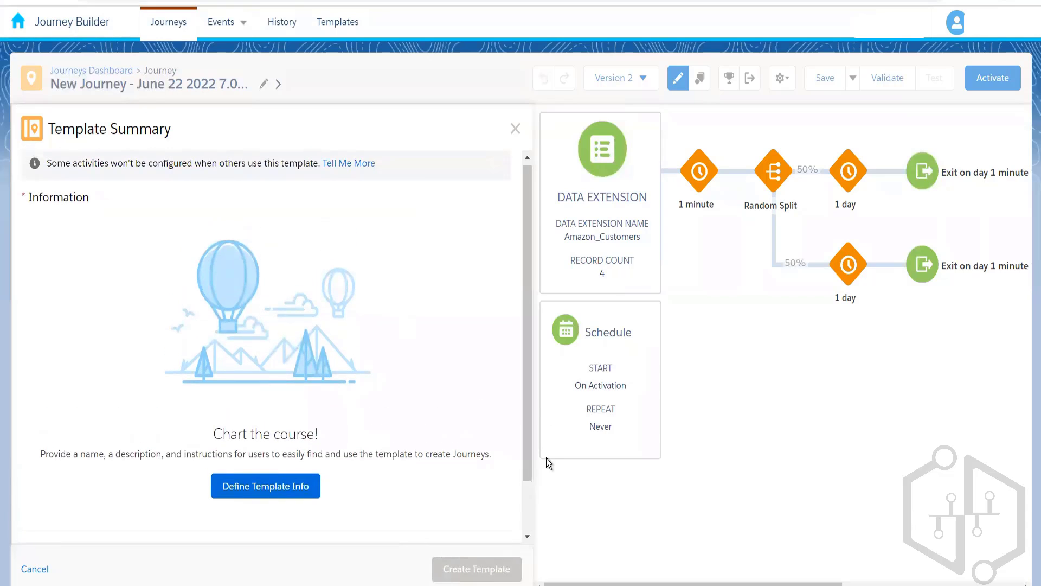
left_click(515, 129)
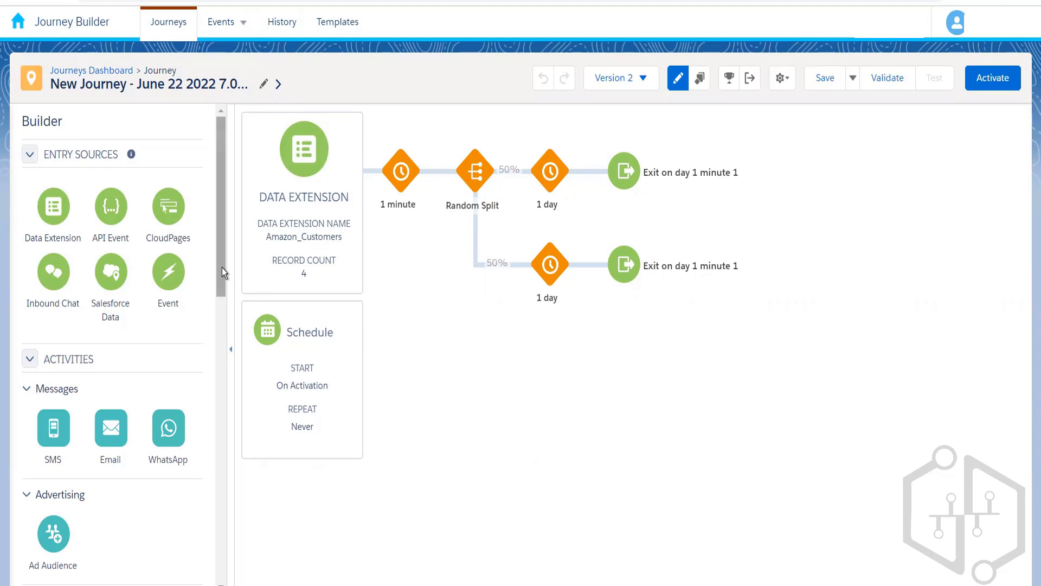
left_click_drag(223, 268, 229, 195)
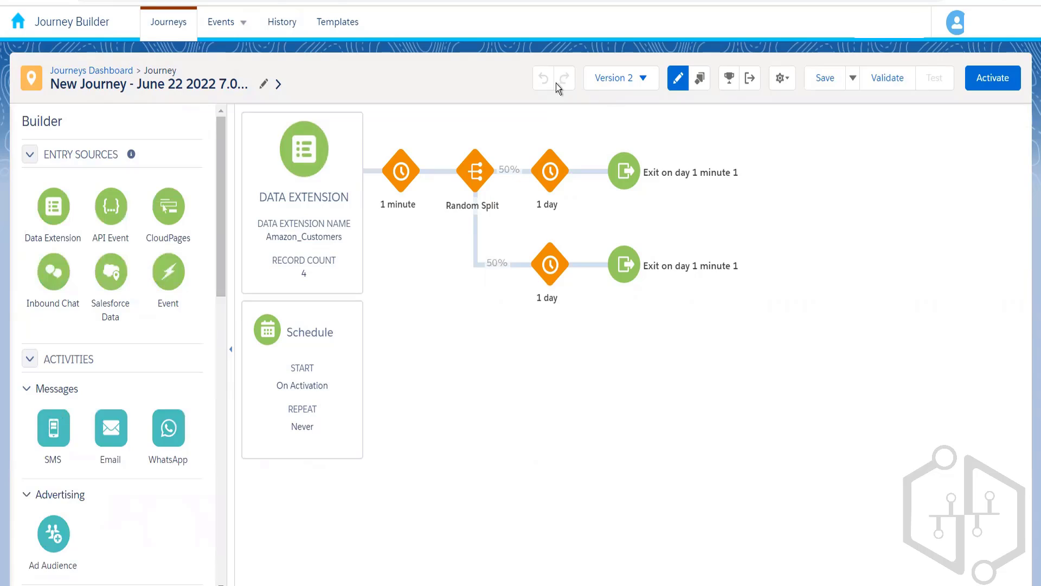